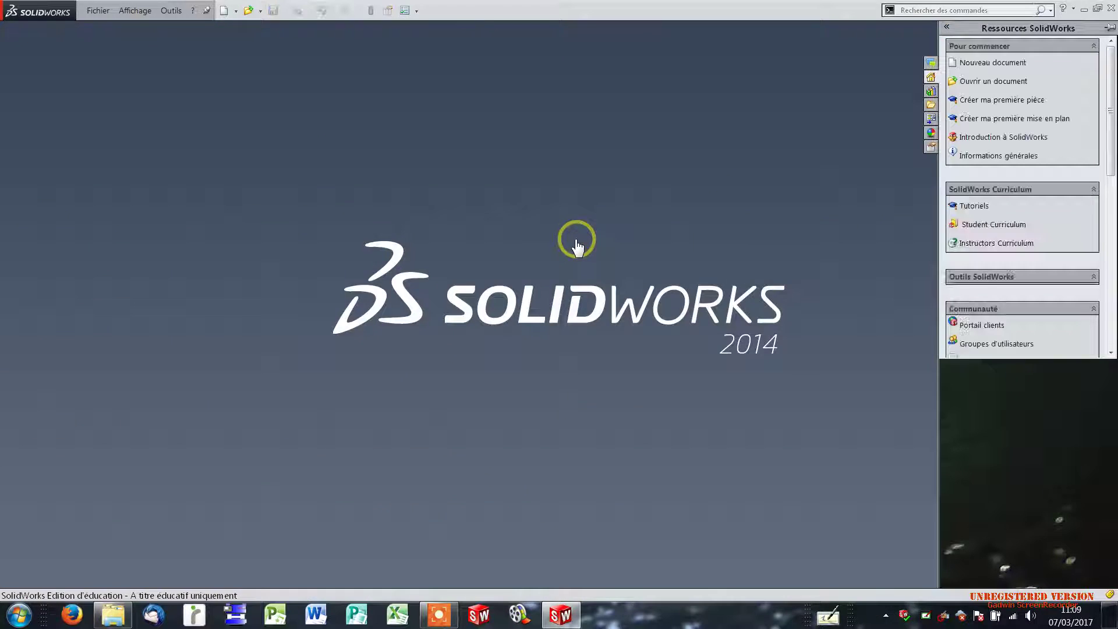
# Create a new part document from the Pièce template
pyautogui.click(222, 10)
pyautogui.click(309, 177)
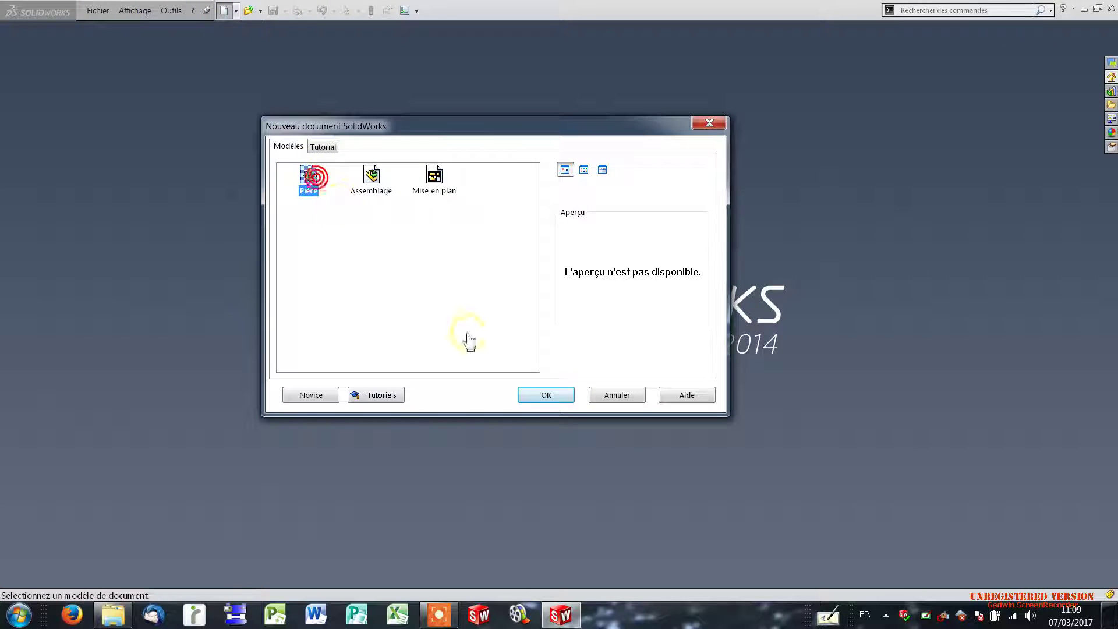
pyautogui.click(554, 396)
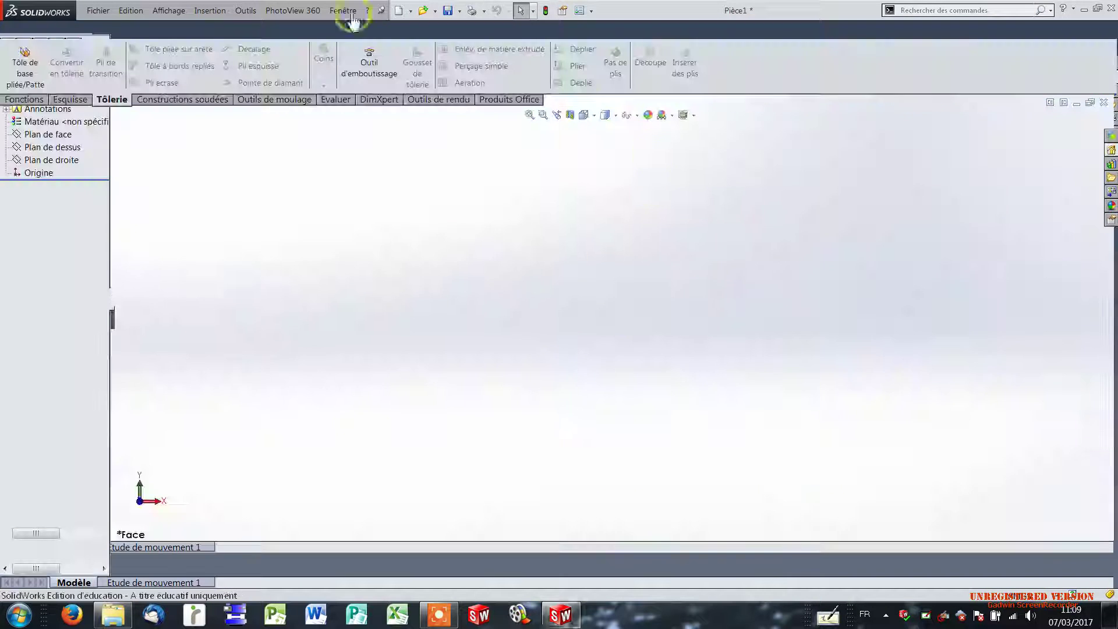
# Sketch a centre rectangle about 209 by 109 mm on the Plan de dessus, centred on the origin
pyautogui.click(70, 100)
pyautogui.click(22, 61)
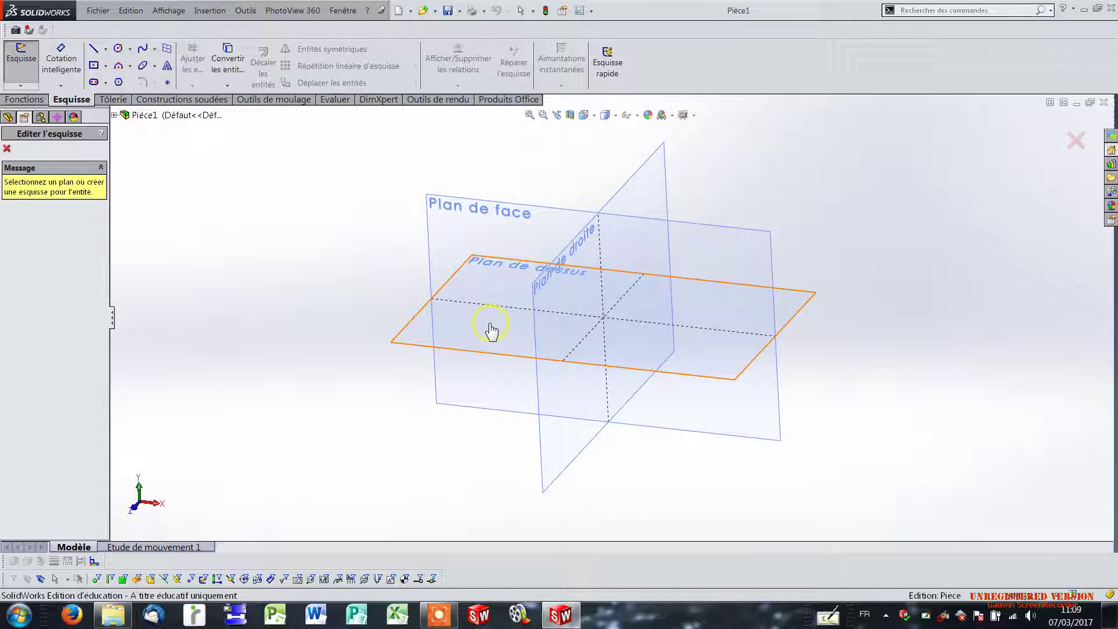
pyautogui.click(491, 329)
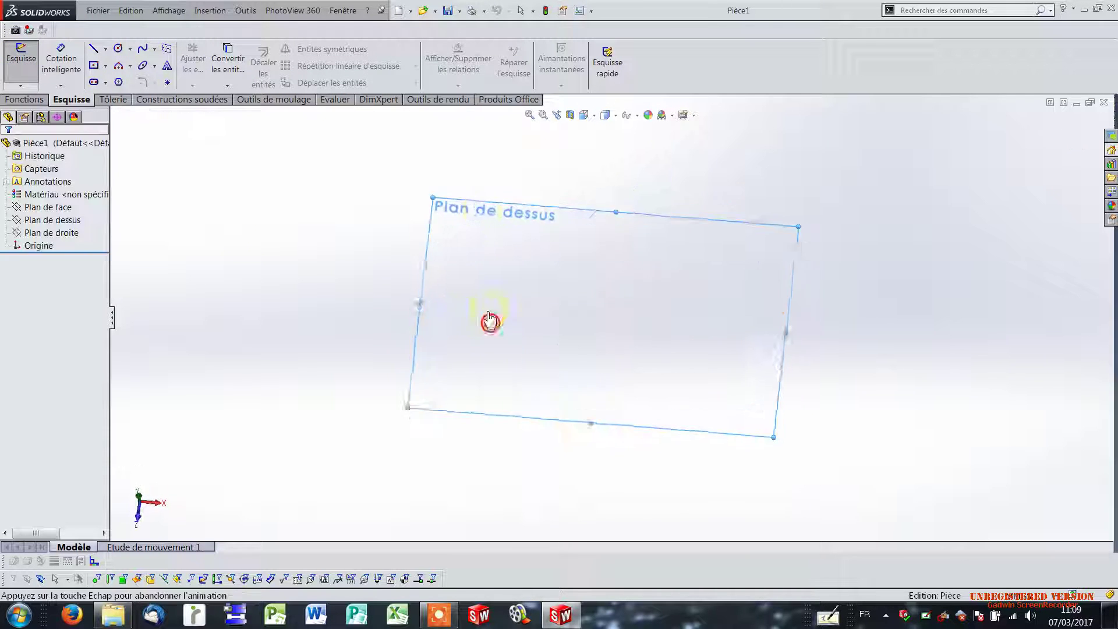
pyautogui.click(94, 69)
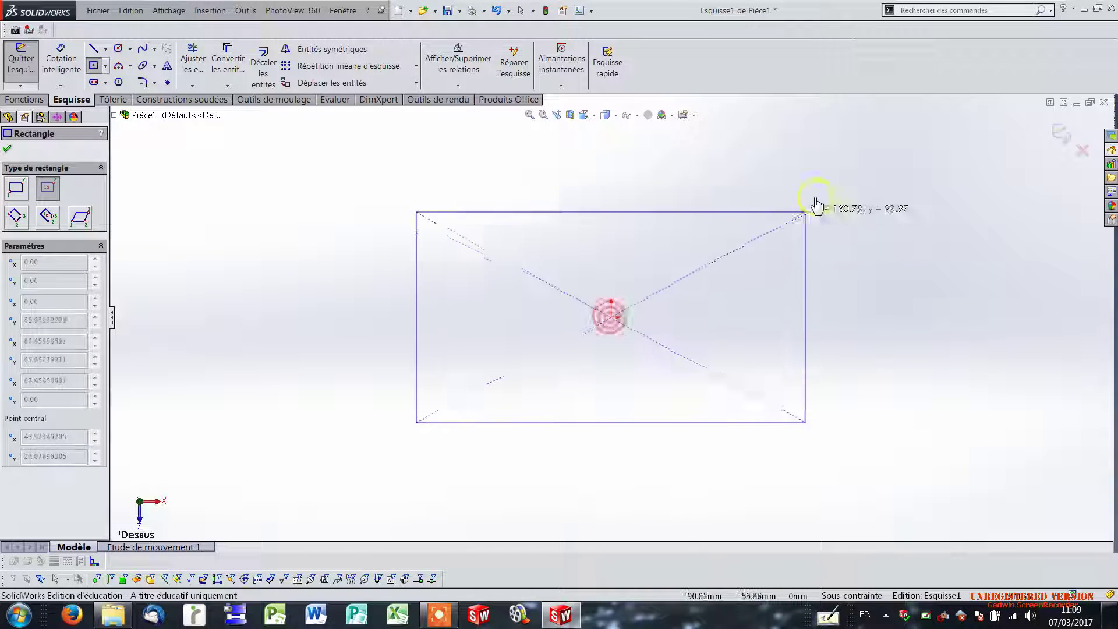
pyautogui.click(836, 194)
# Dimension the rectangle's upper horizontal edge to 200 mm and its vertical edge to 150 mm
pyautogui.click(62, 64)
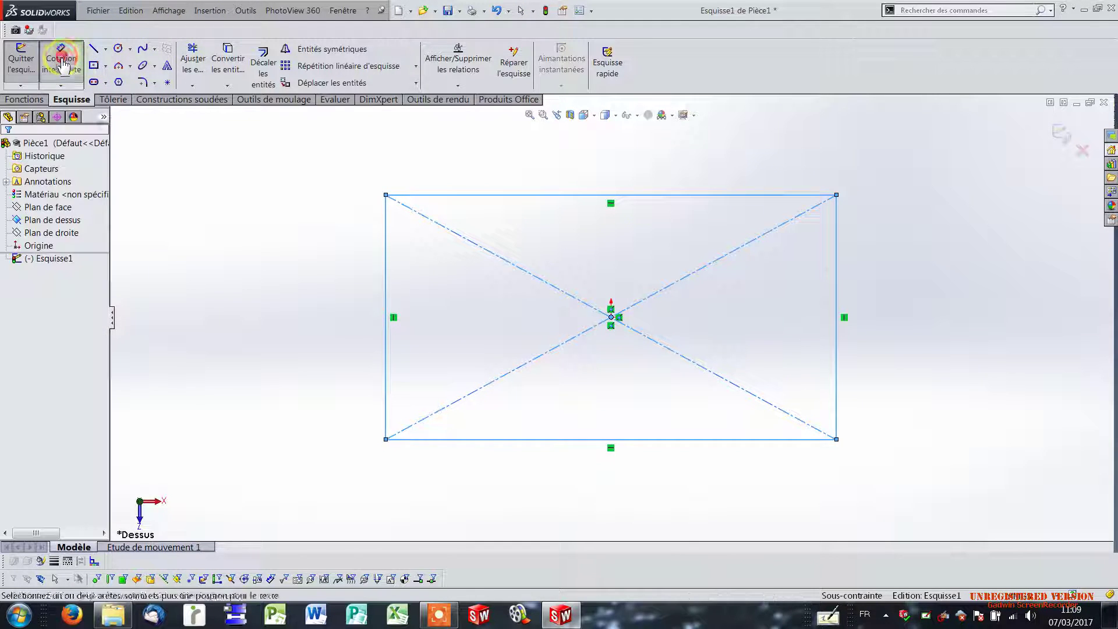
pyautogui.click(610, 197)
pyautogui.click(607, 170)
pyautogui.write('20')
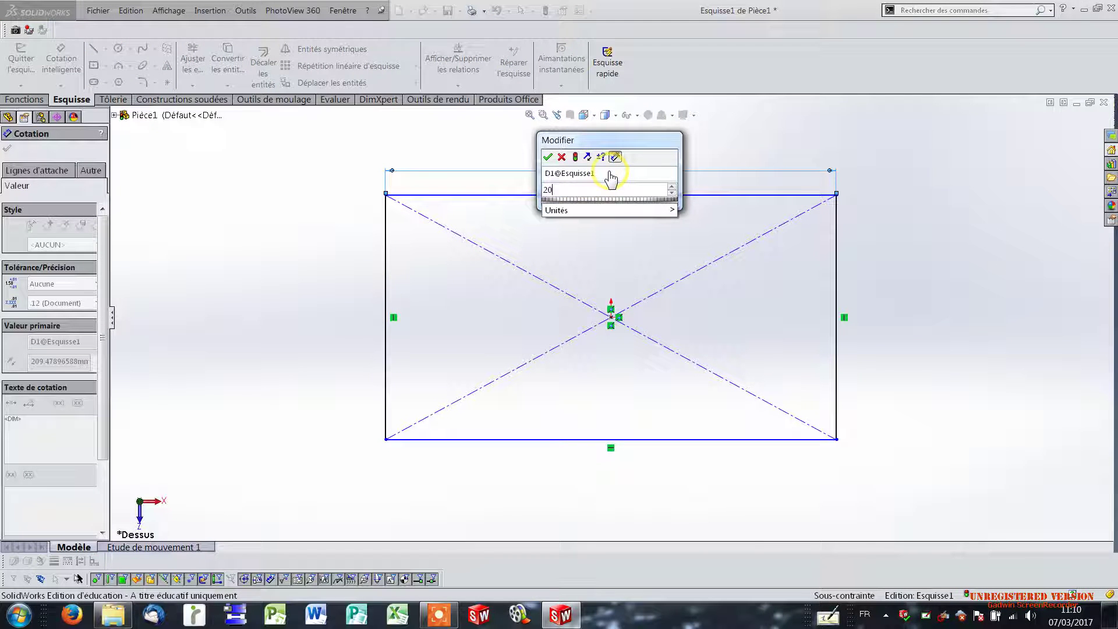
pyautogui.write('0')
pyautogui.press('Return')
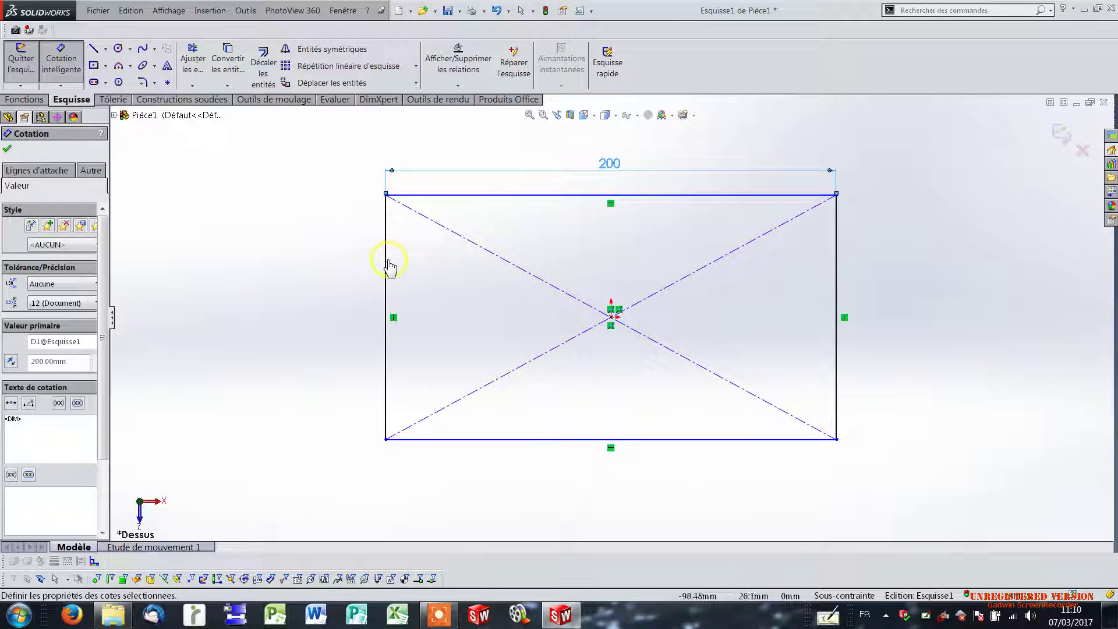
pyautogui.click(386, 270)
pyautogui.click(339, 259)
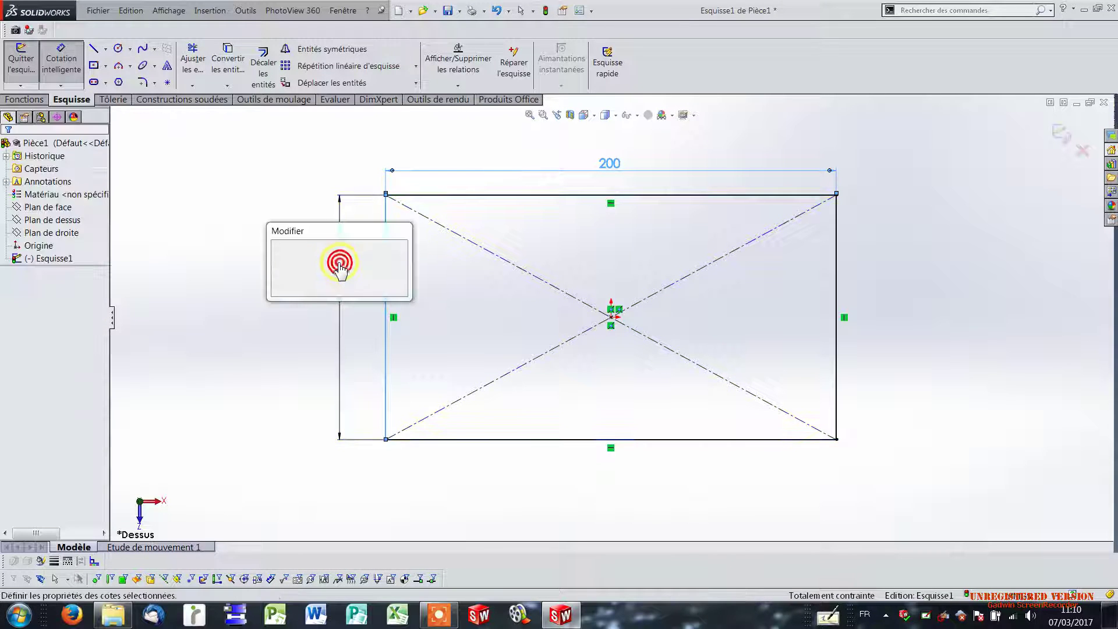
pyautogui.write('150')
pyautogui.press('Return')
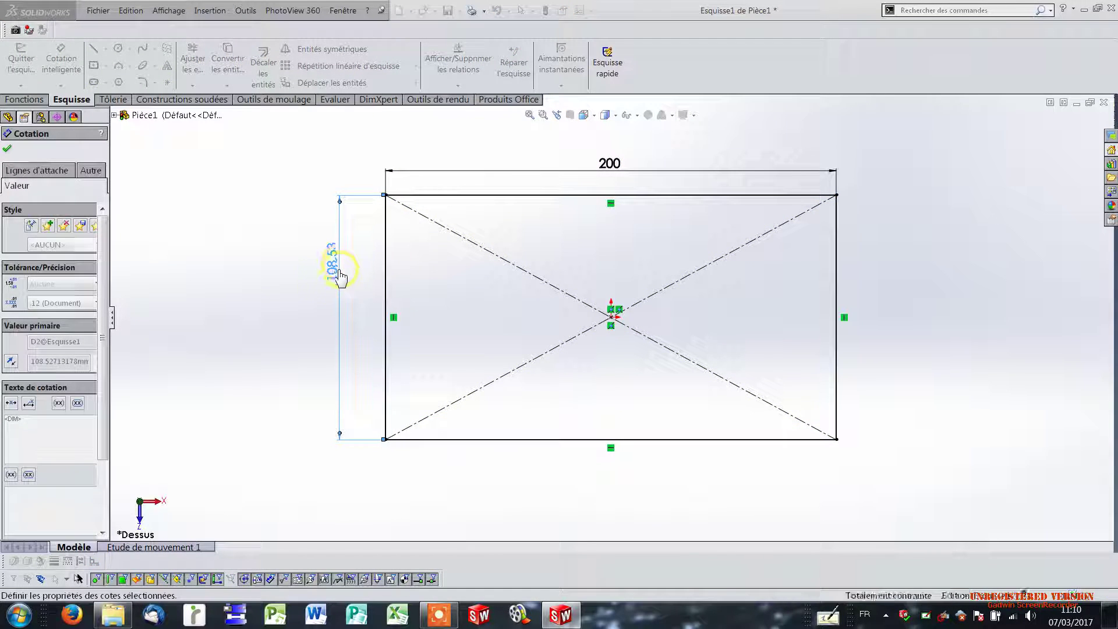
# Create a sheet metal base flange from the rectangle sketch with a thickness of 1.50 mm
pyautogui.click(115, 100)
pyautogui.click(25, 63)
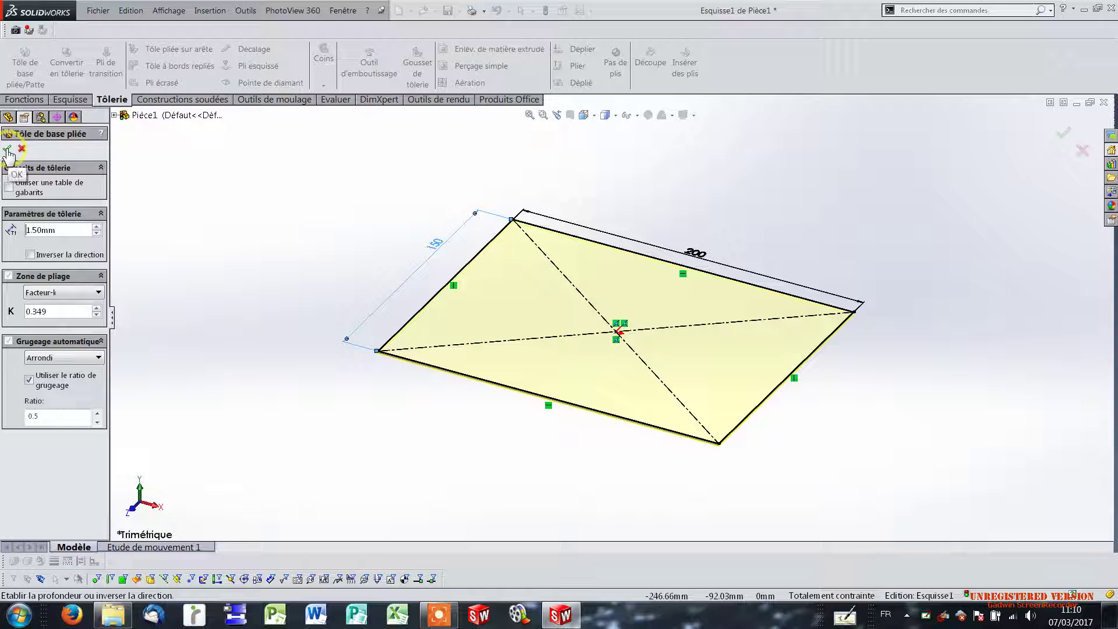
pyautogui.click(8, 150)
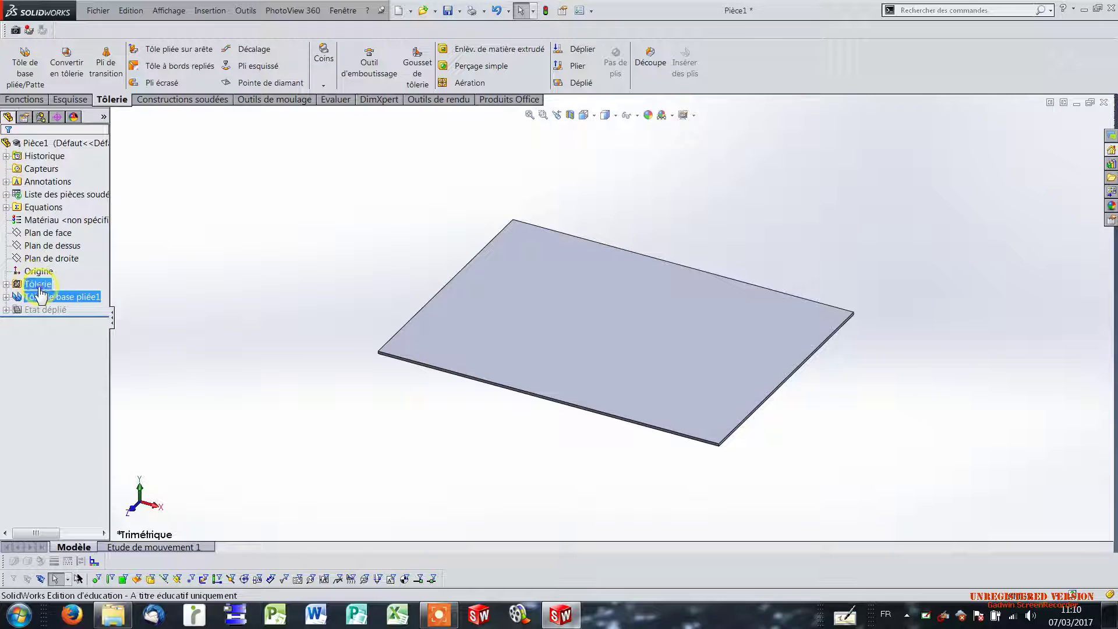
# Edit the Tôlerie feature to set the default bend radius to 2 mm
pyautogui.rightClick(38, 284)
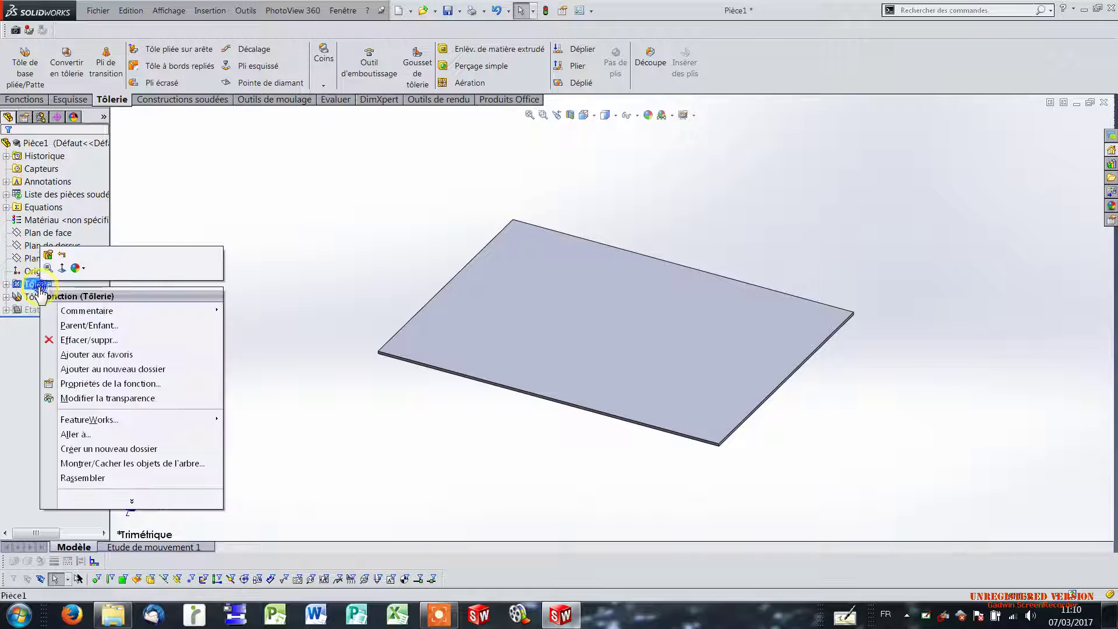
pyautogui.click(282, 226)
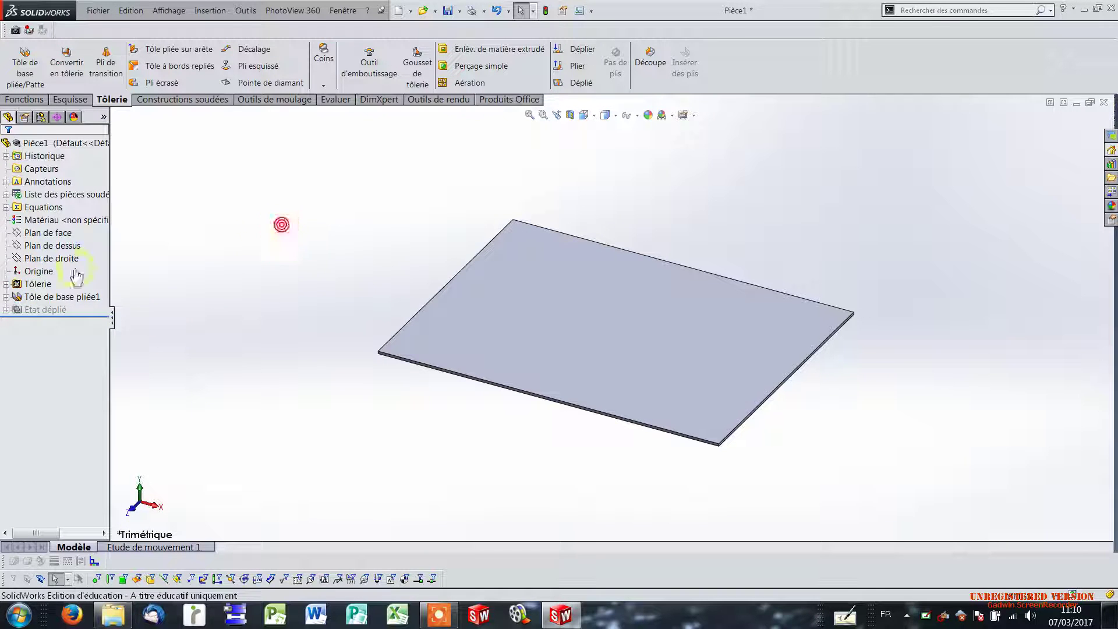
pyautogui.rightClick(35, 286)
pyautogui.click(41, 256)
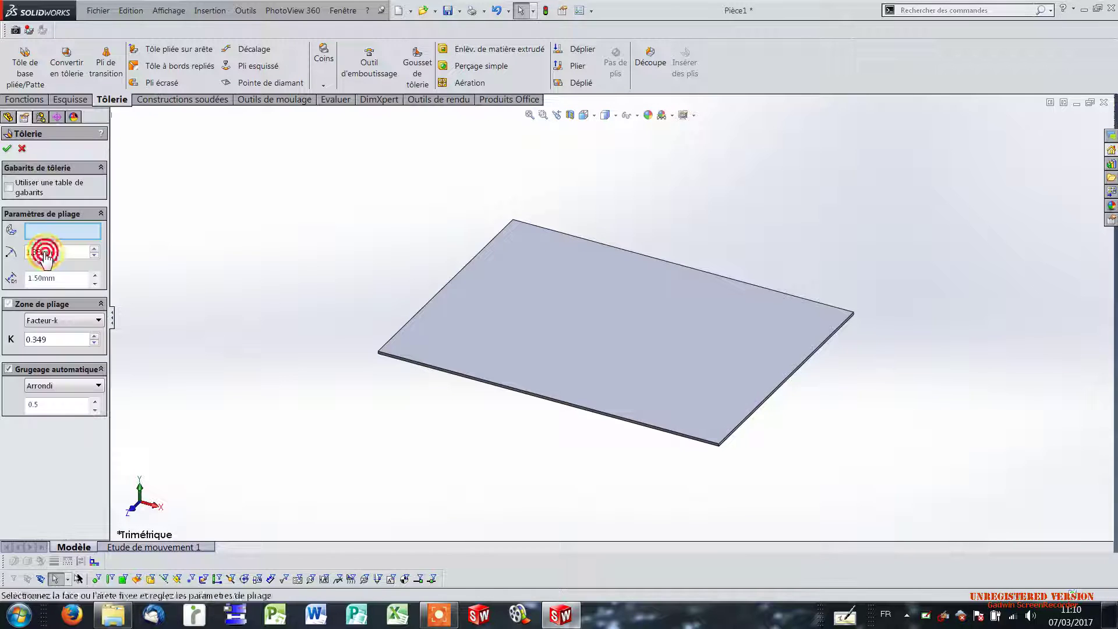
pyautogui.doubleClick(69, 253)
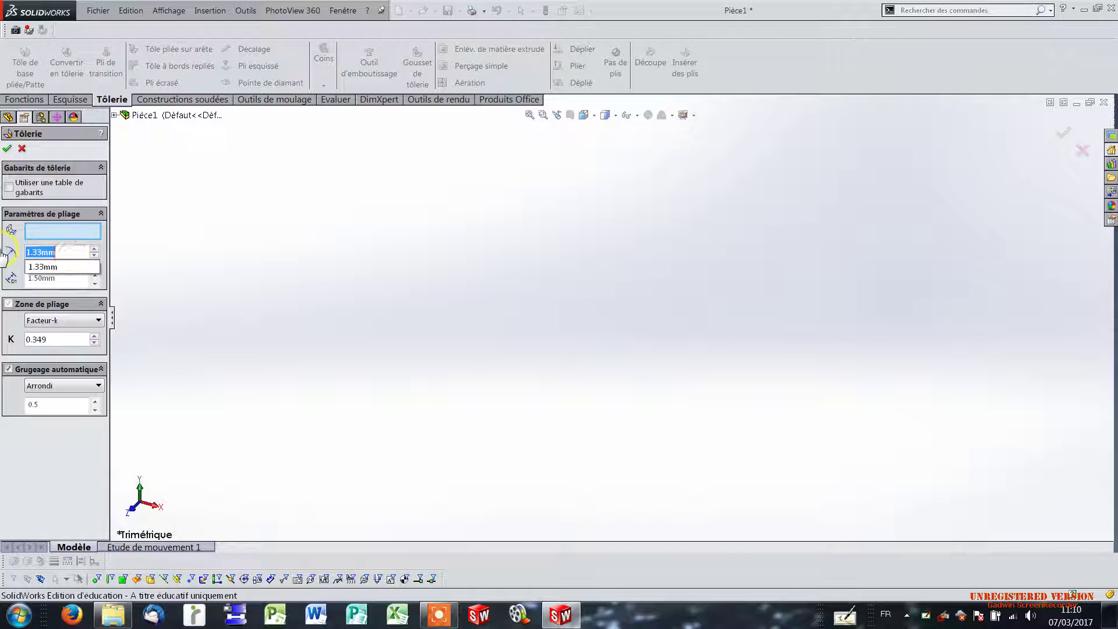
pyautogui.write('2')
pyautogui.press('Return')
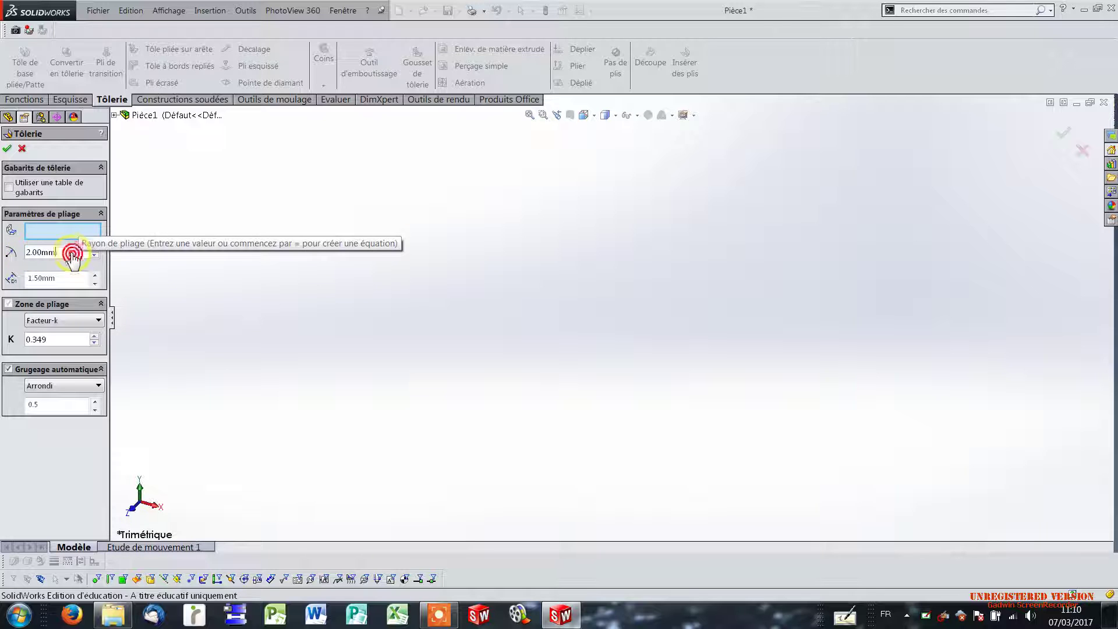
pyautogui.click(8, 149)
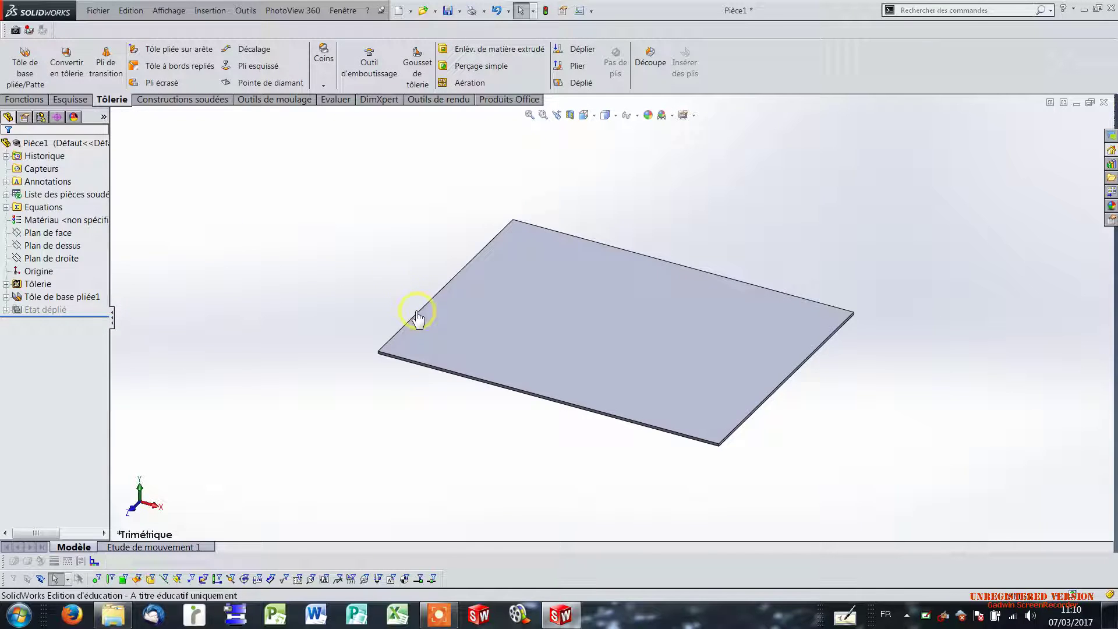
# Lay out upward 90-degree edge flanges about 56 mm long on all four edges of the base plate
pyautogui.click(158, 51)
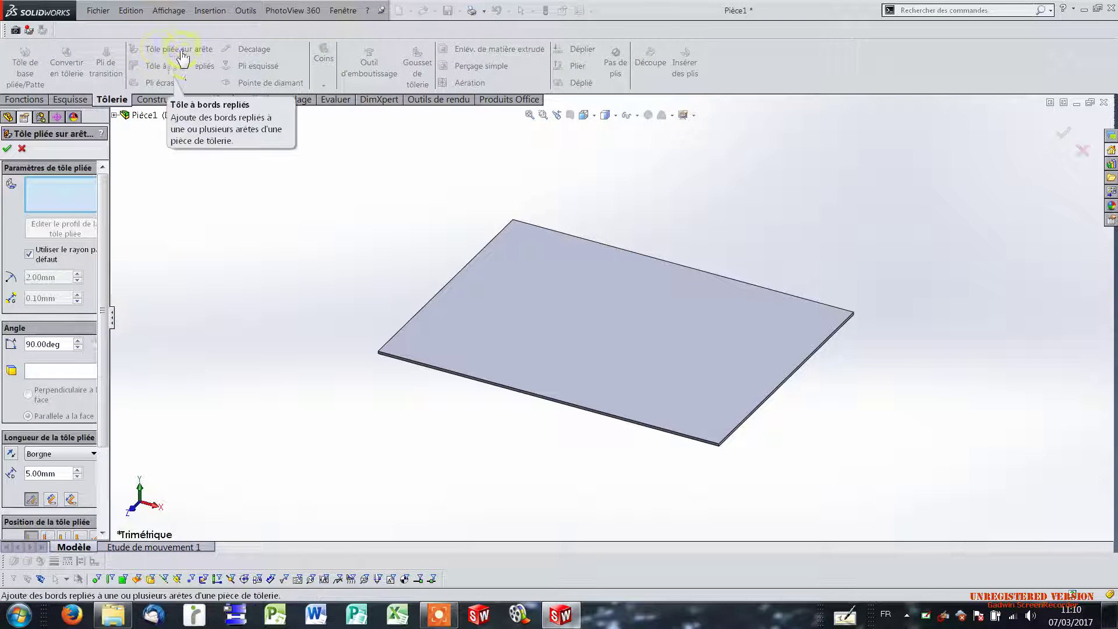
pyautogui.click(454, 280)
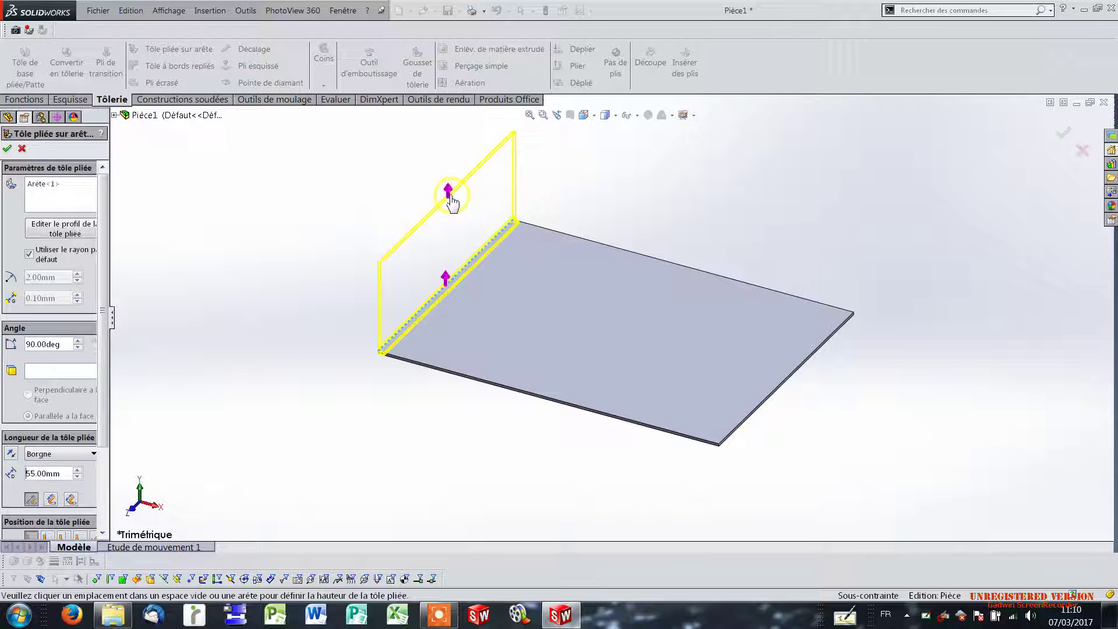
pyautogui.click(452, 200)
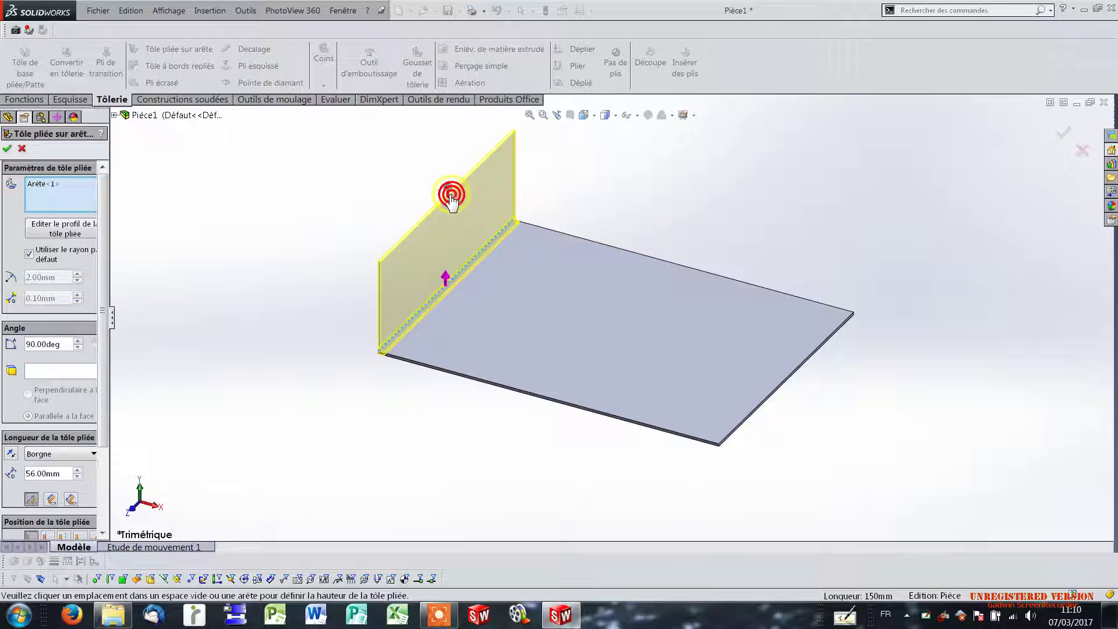
pyautogui.click(651, 272)
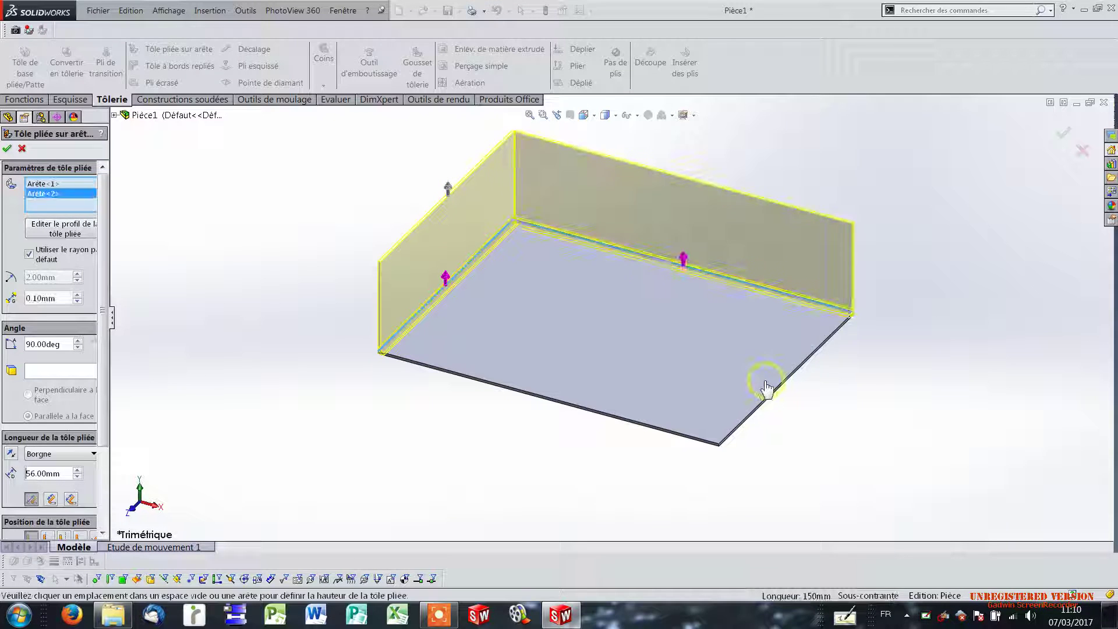
pyautogui.click(770, 401)
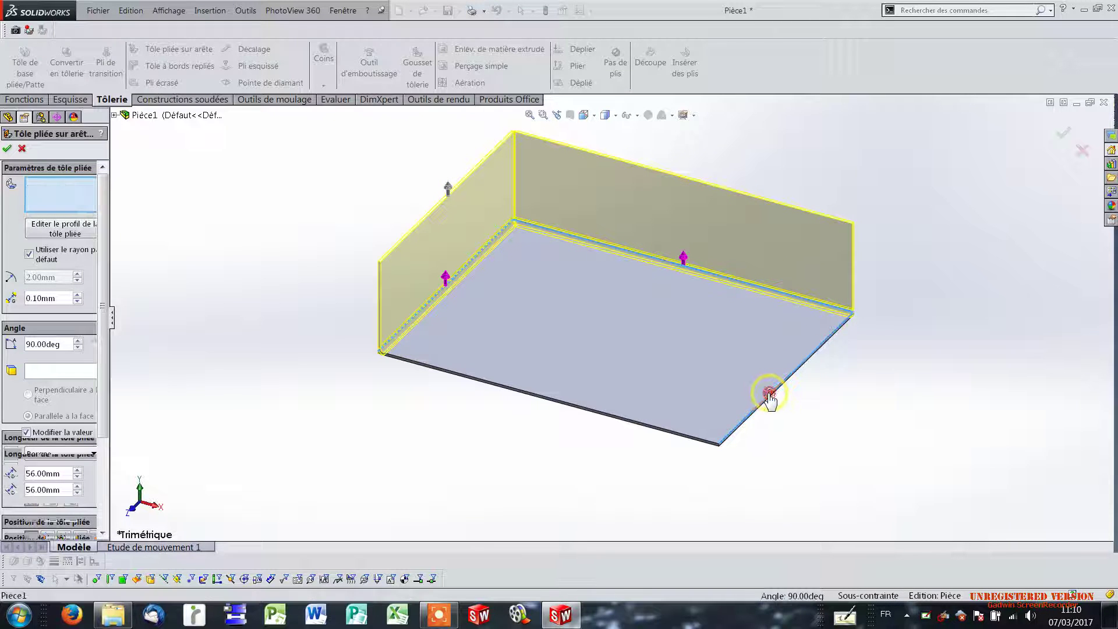
pyautogui.click(624, 417)
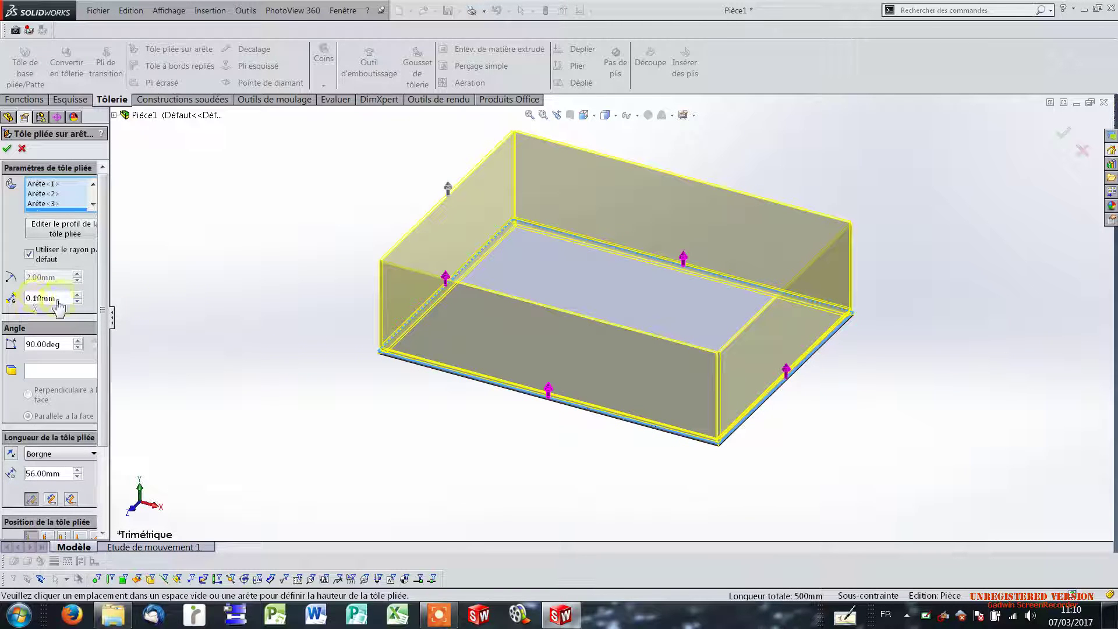
# Set the length of the four edge flanges to 50 mm
pyautogui.scroll(-3, 104, 336)
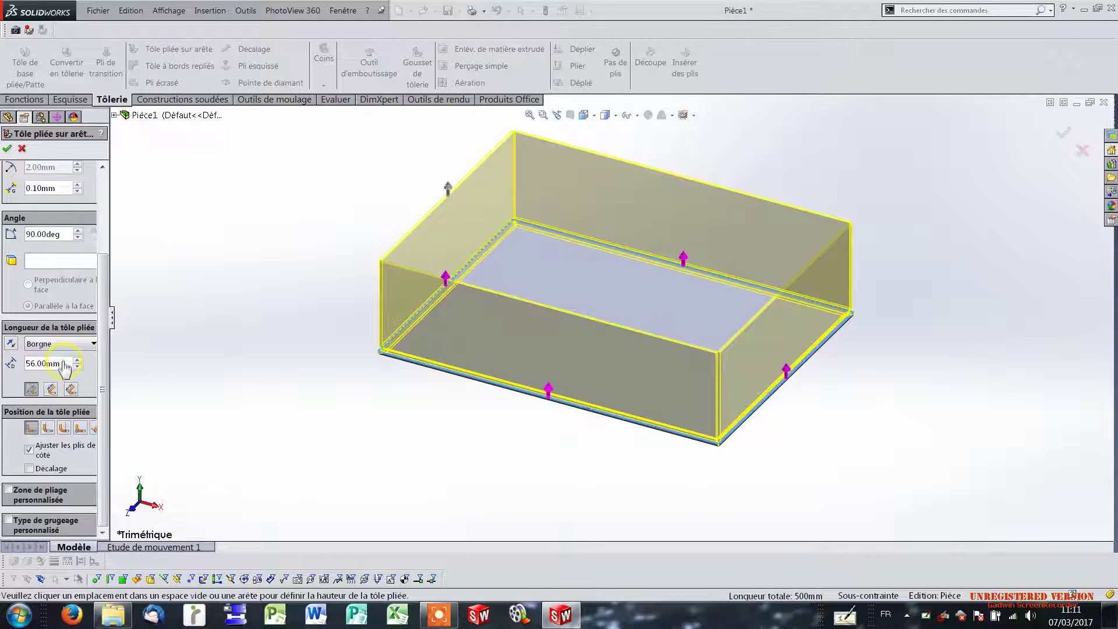
pyautogui.write('50')
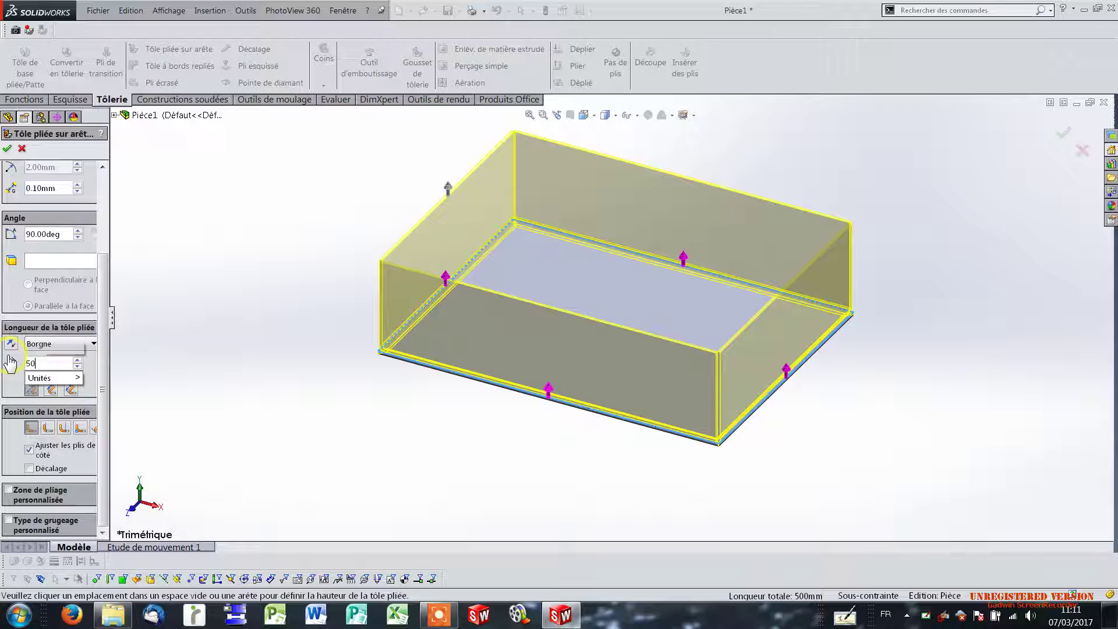
pyautogui.press('Return')
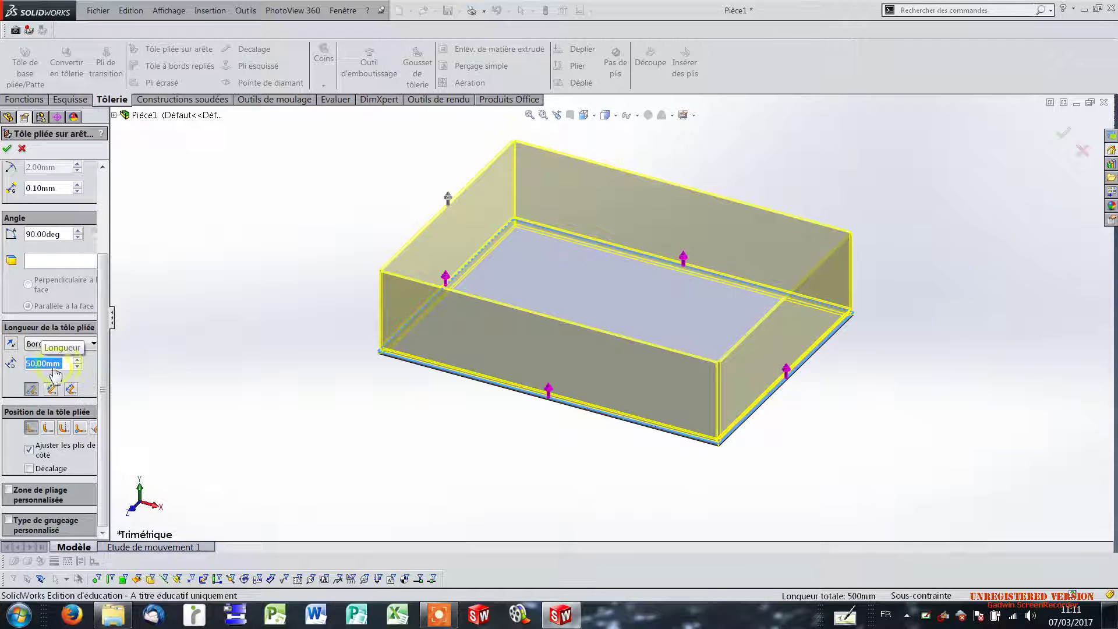
# Set the length of the four edge flanges to 80 mm and accept the feature
pyautogui.write('80')
pyautogui.press('Return')
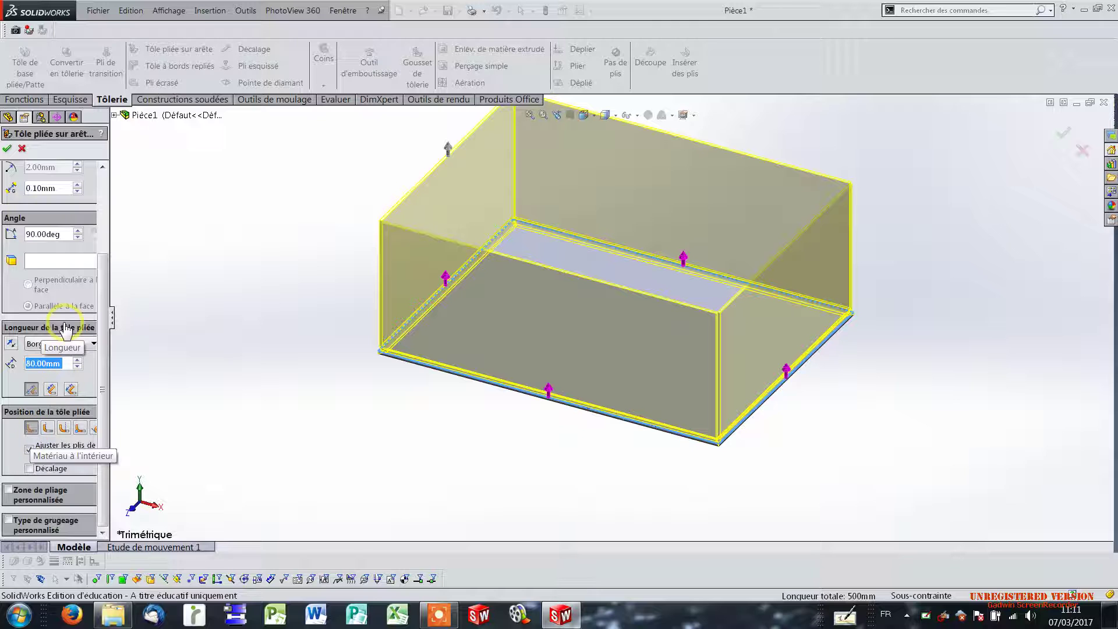
pyautogui.click(8, 150)
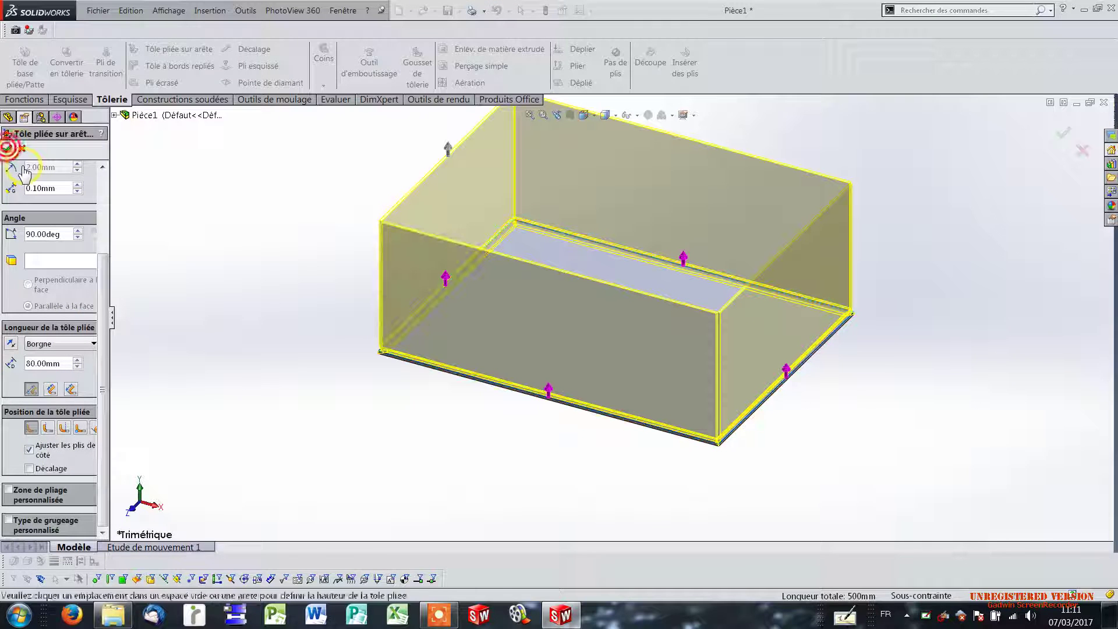
# Lay out outward 90-degree edge flanges about 60 mm long on the upper edges of all four box walls
pyautogui.scroll(3, 716, 262)
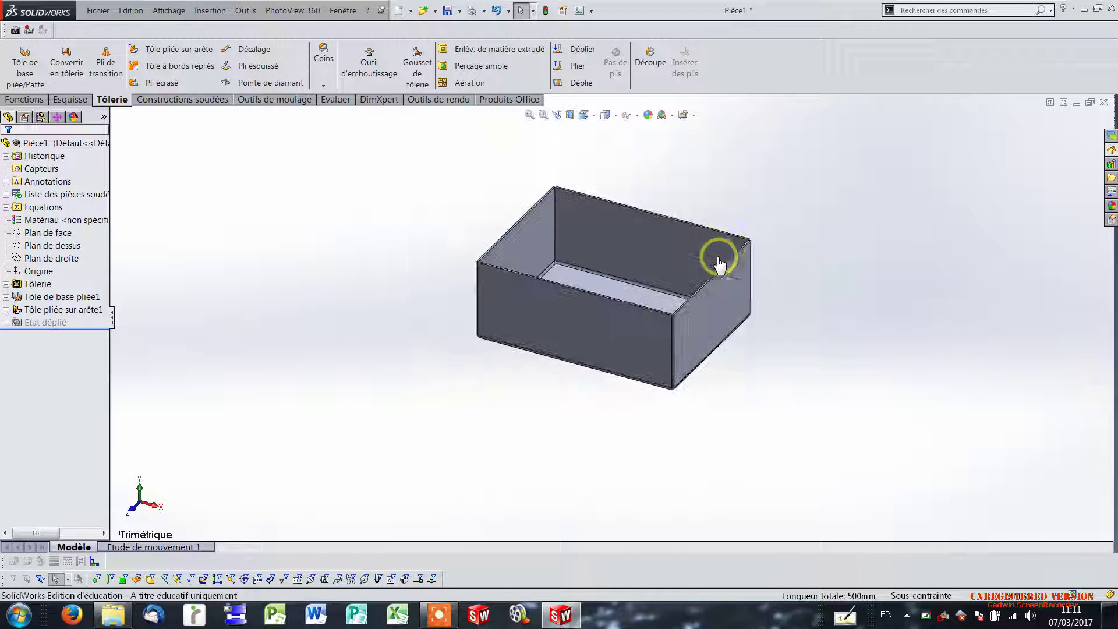
pyautogui.scroll(-1, 709, 187)
pyautogui.click(159, 53)
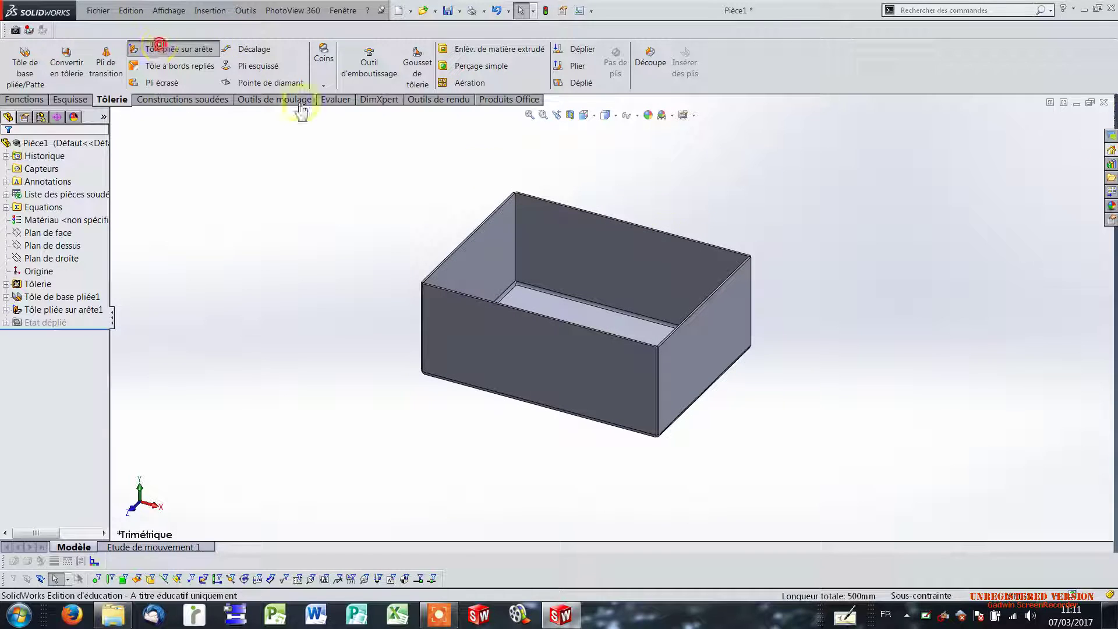
pyautogui.click(671, 236)
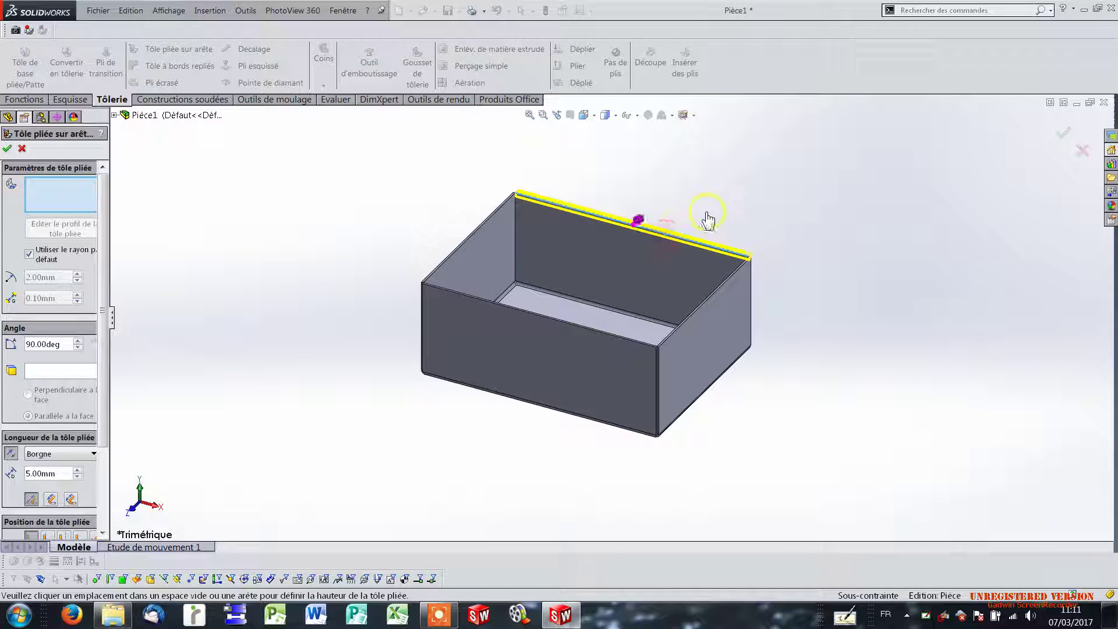
pyautogui.click(698, 212)
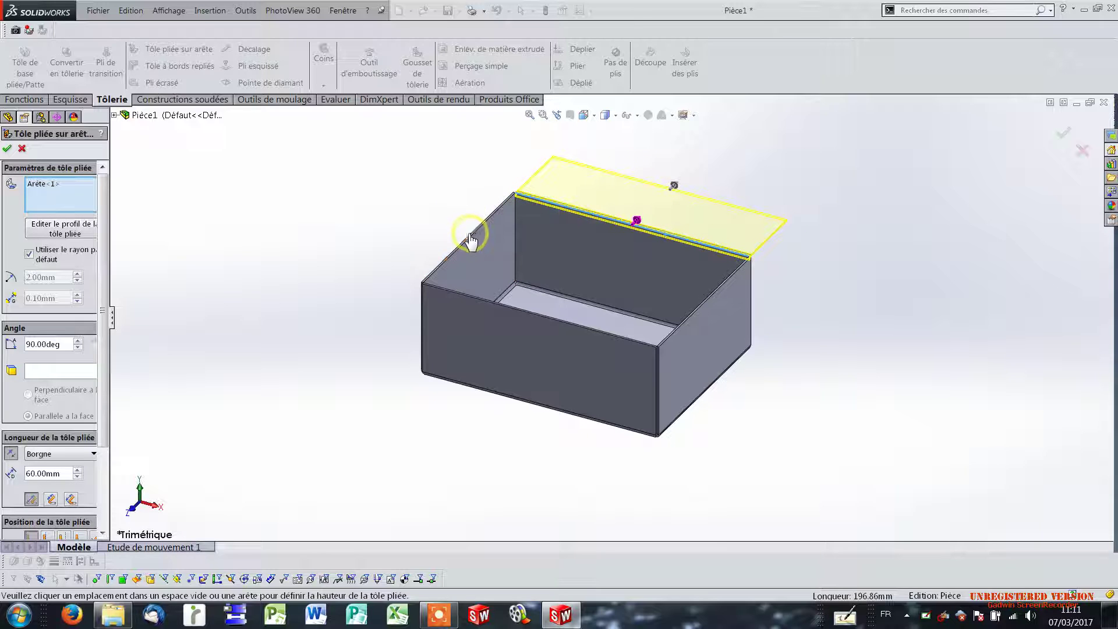
pyautogui.click(471, 239)
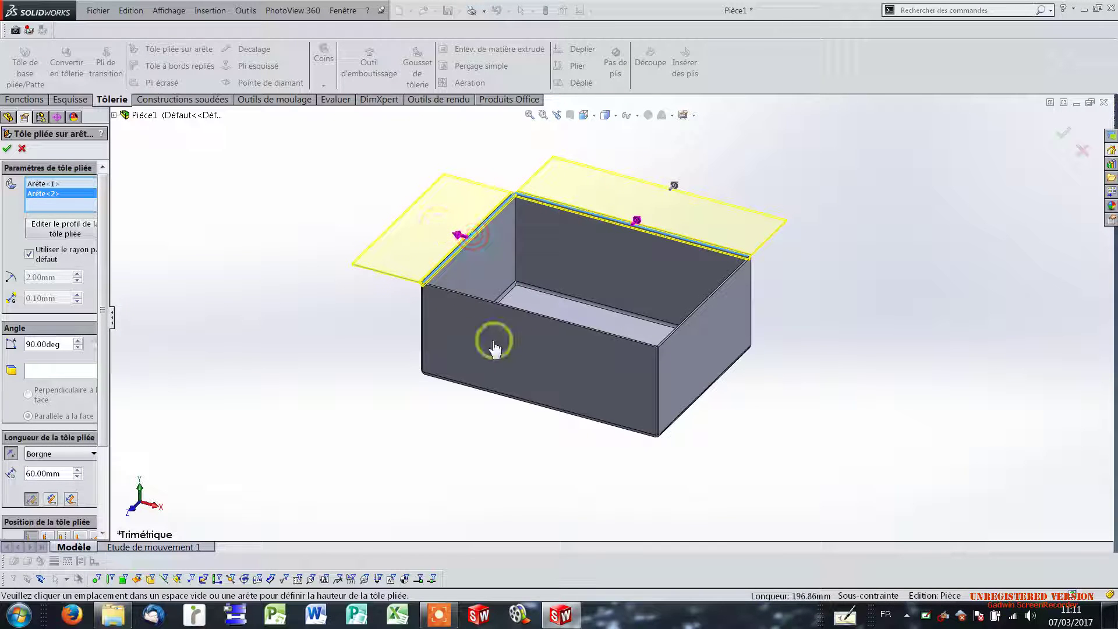
pyautogui.click(519, 317)
pyautogui.click(693, 319)
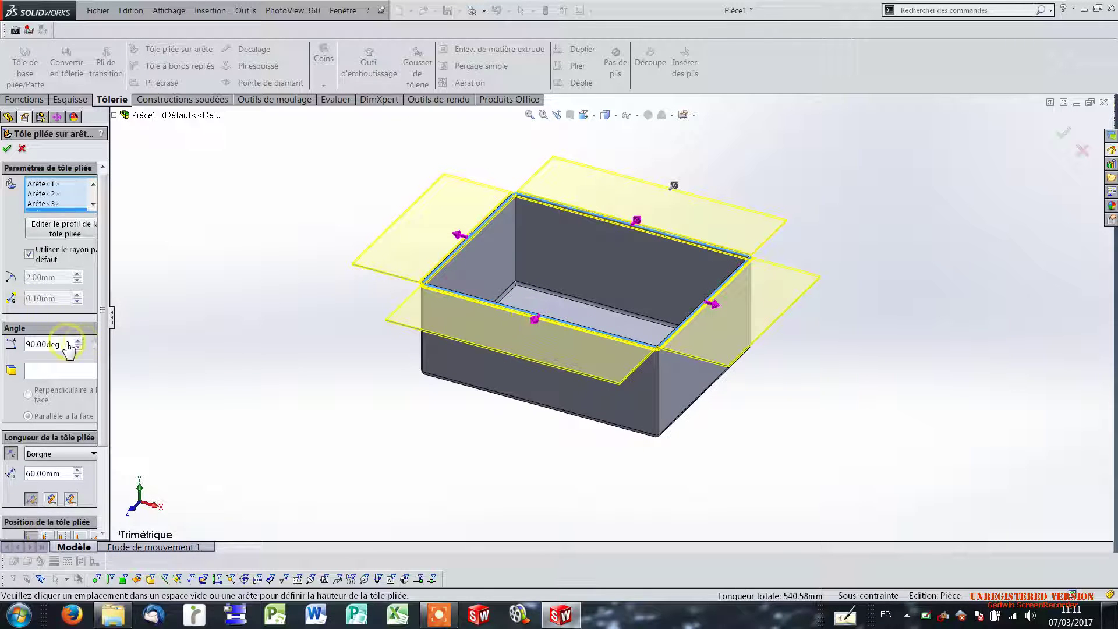
# Set the length of the four rim flanges to 32 mm and accept the feature
pyautogui.scroll(-3, 102, 294)
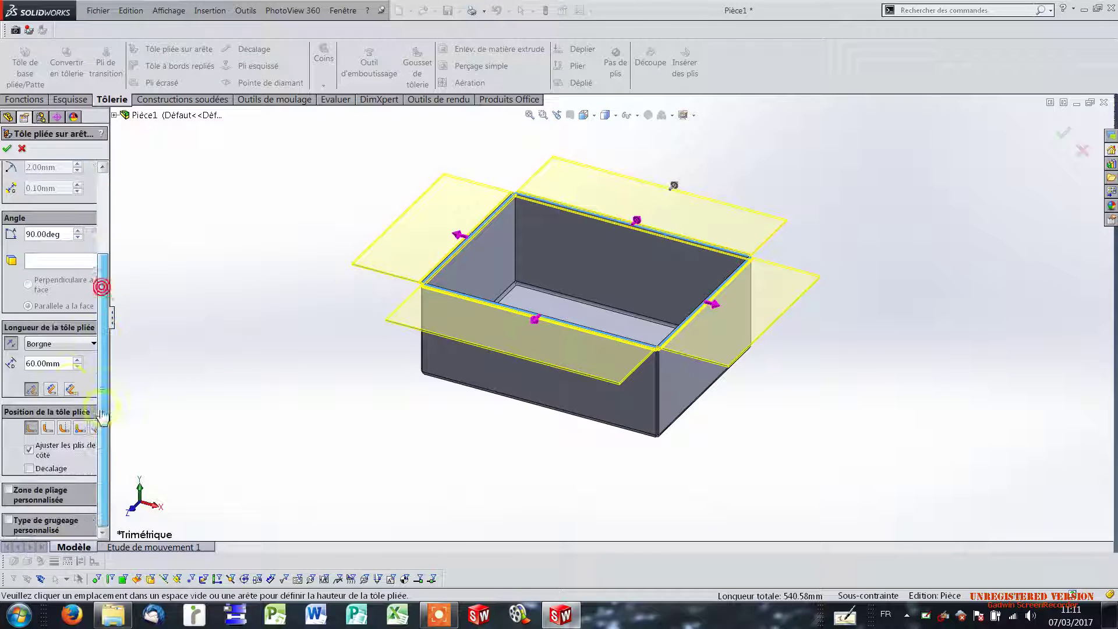
pyautogui.click(70, 362)
pyautogui.write('32')
pyautogui.press('Return')
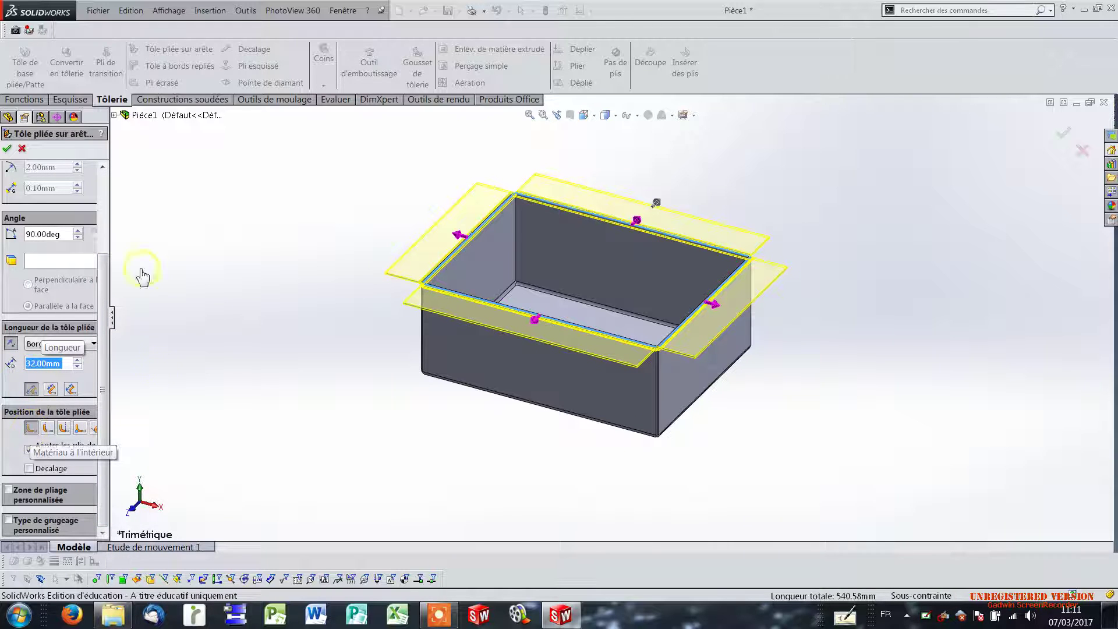
pyautogui.click(103, 251)
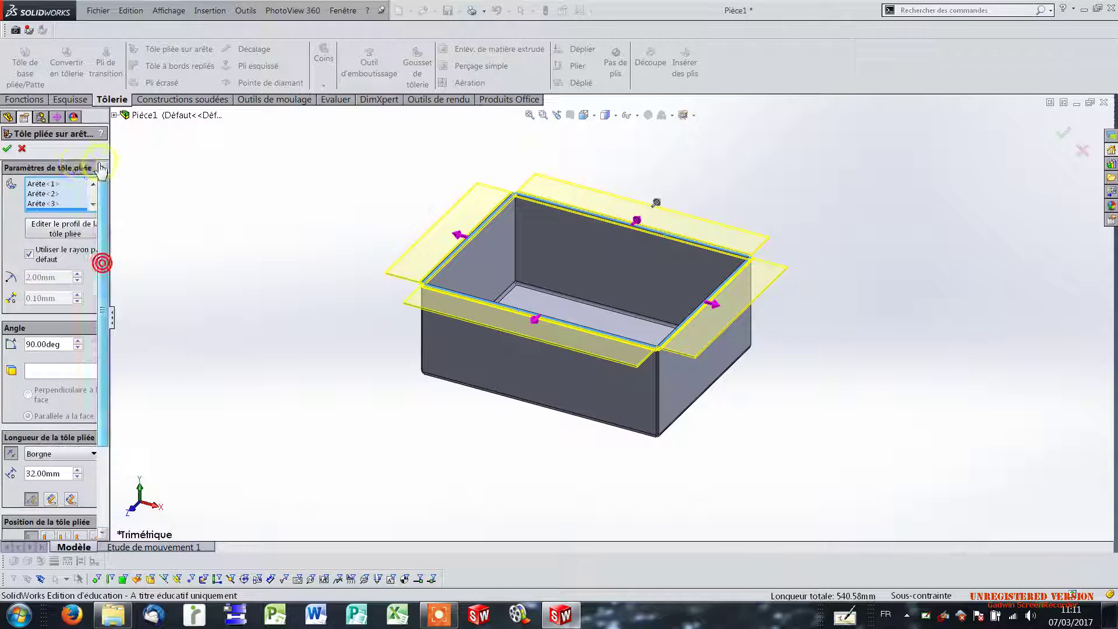
pyautogui.click(8, 149)
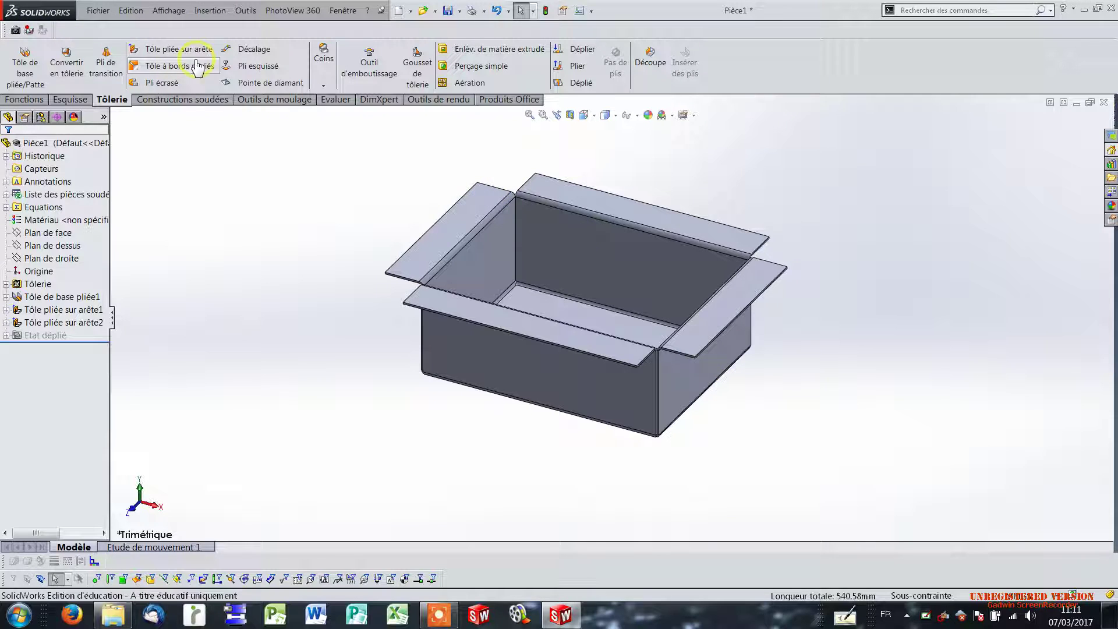
# Start a Closed Corner, select the flange end faces at two adjacent box corners, and choose the butt corner type
pyautogui.click(324, 64)
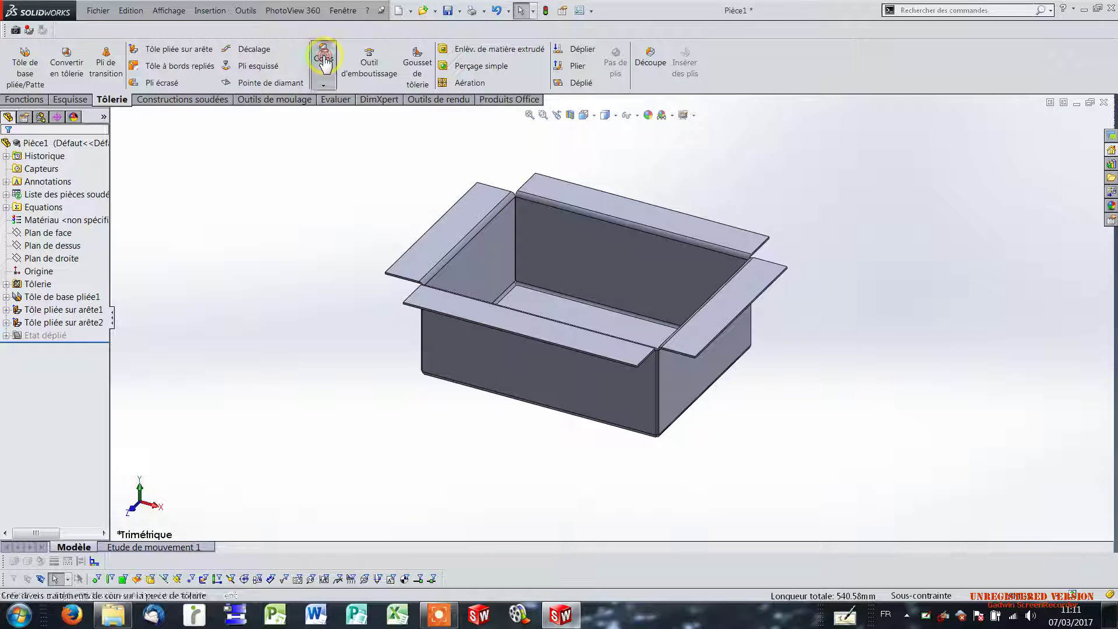
pyautogui.click(345, 99)
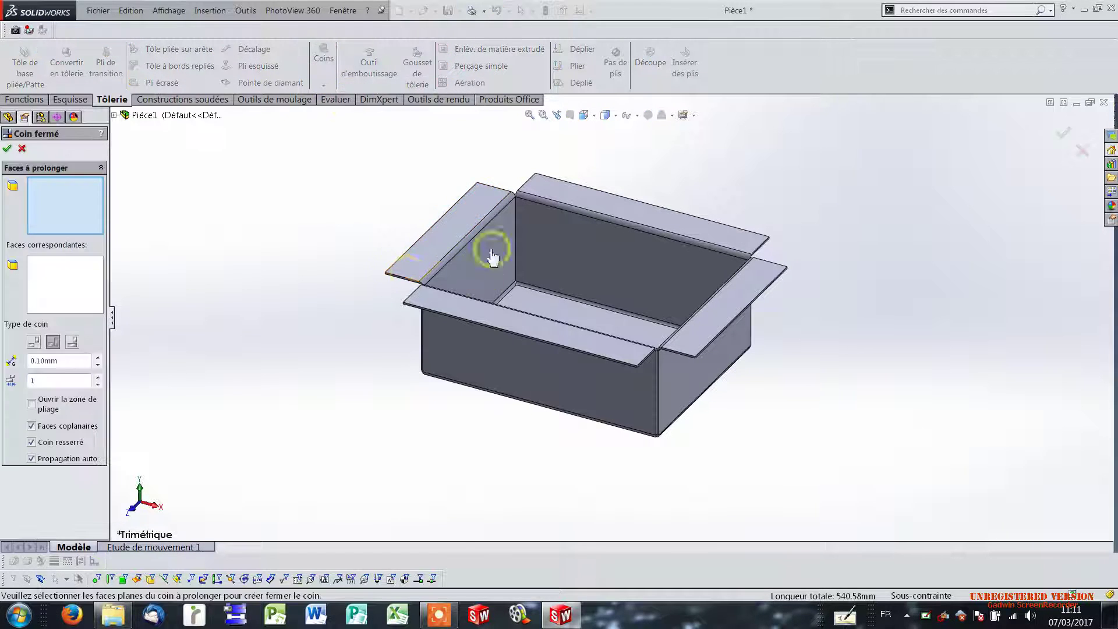
pyautogui.scroll(-5, 419, 295)
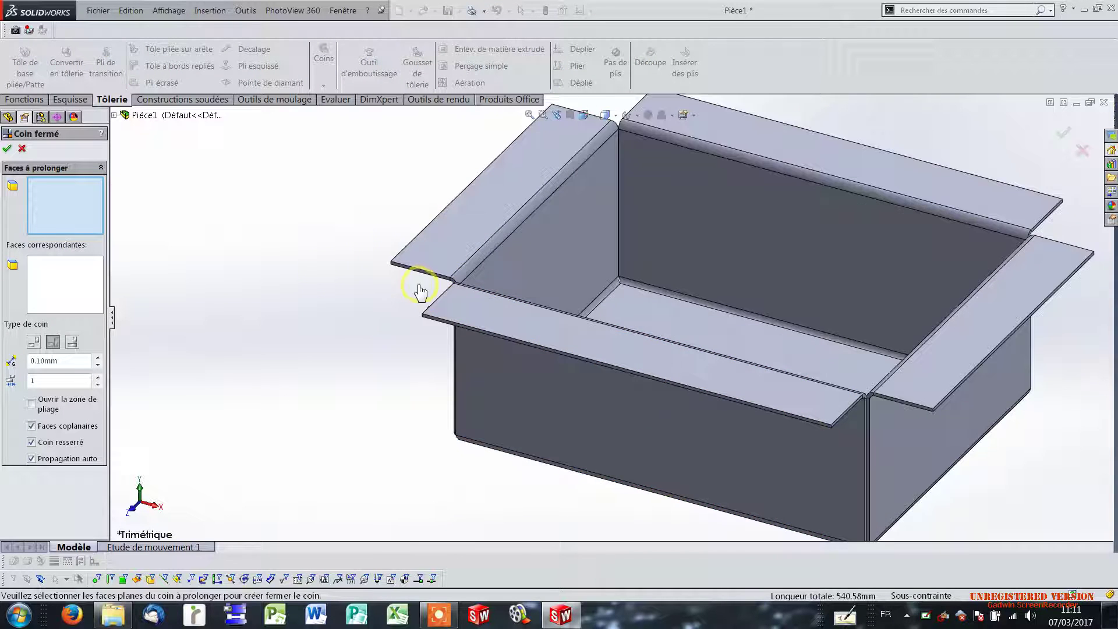
pyautogui.click(427, 278)
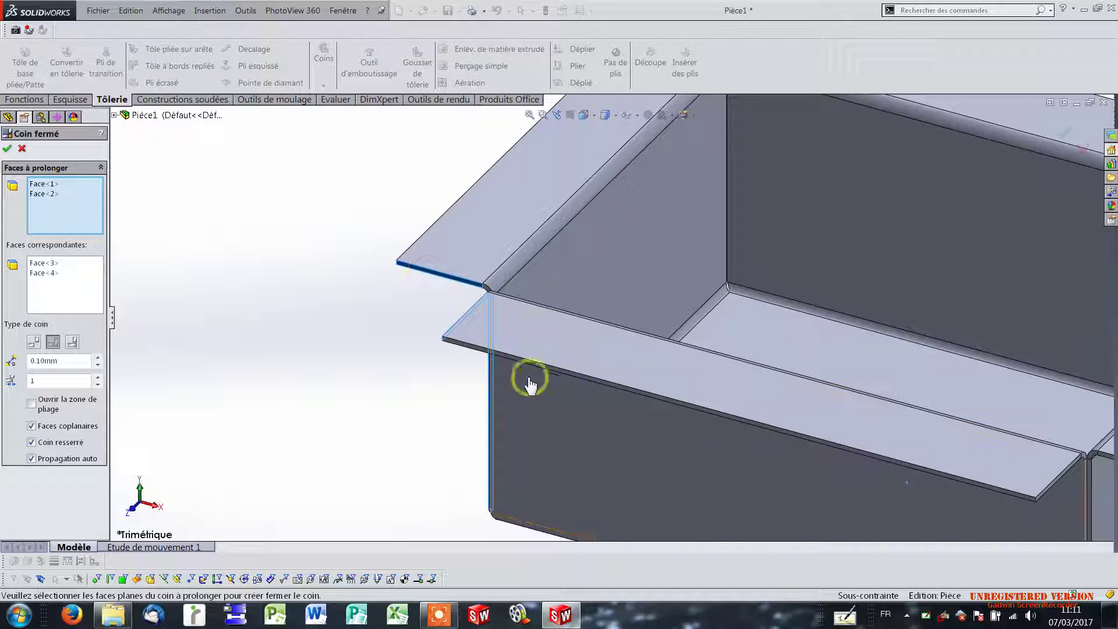
pyautogui.scroll(3, 541, 384)
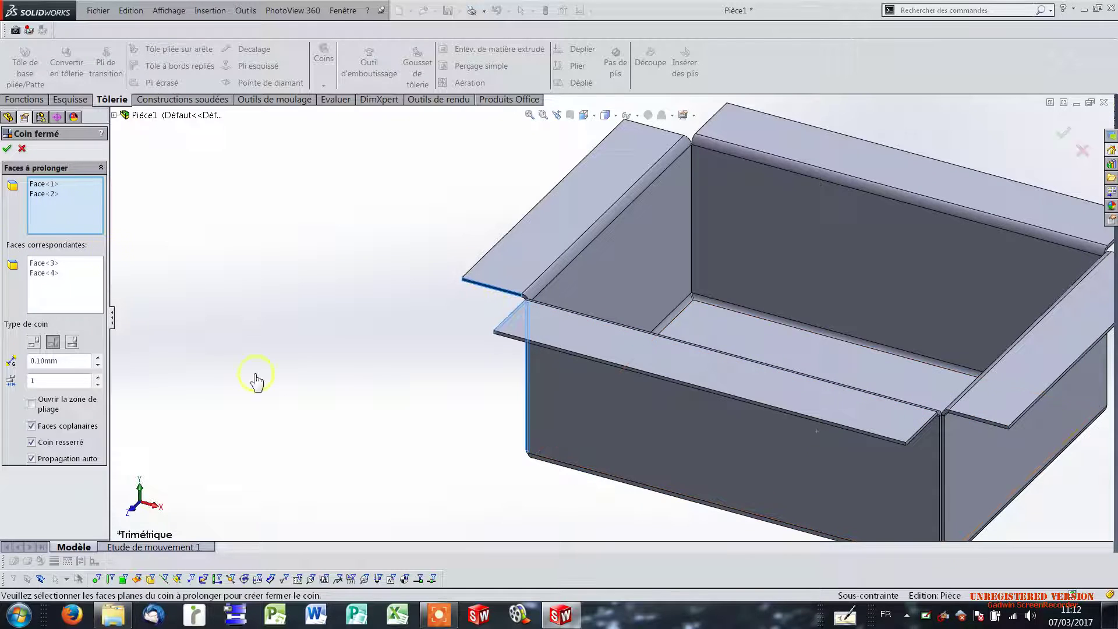
pyautogui.scroll(-6, 898, 402)
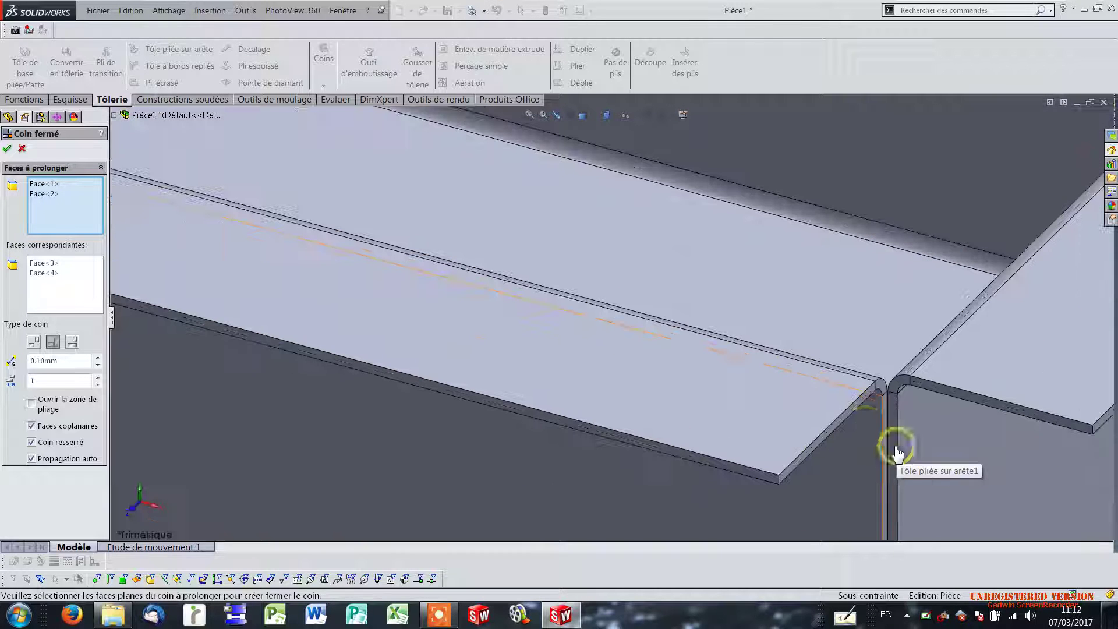
pyautogui.click(849, 413)
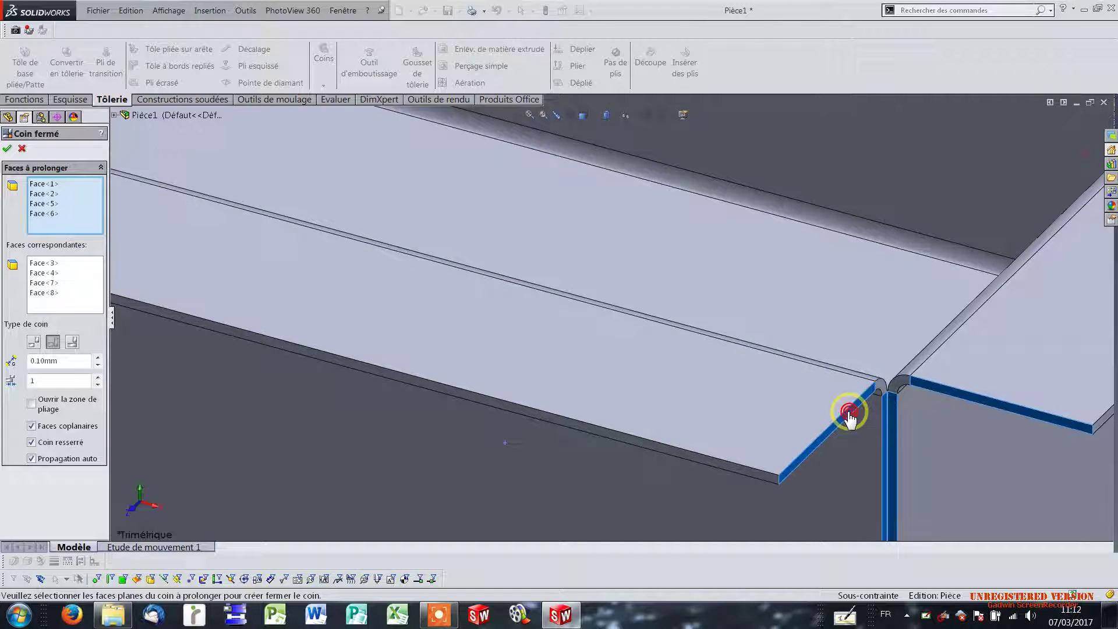
pyautogui.press('f')
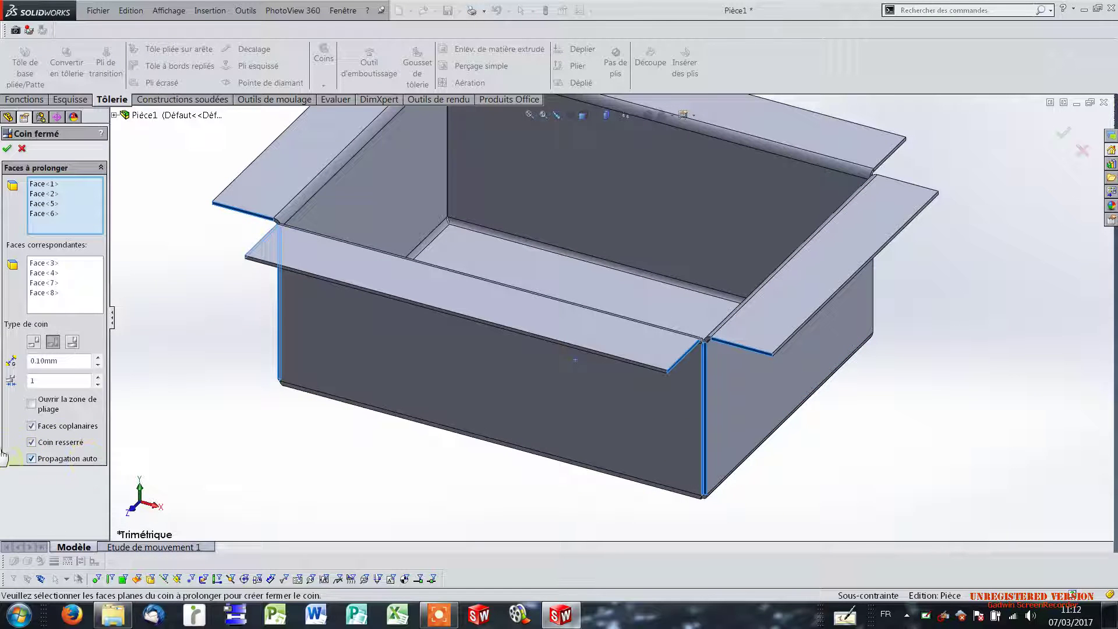
pyautogui.click(34, 343)
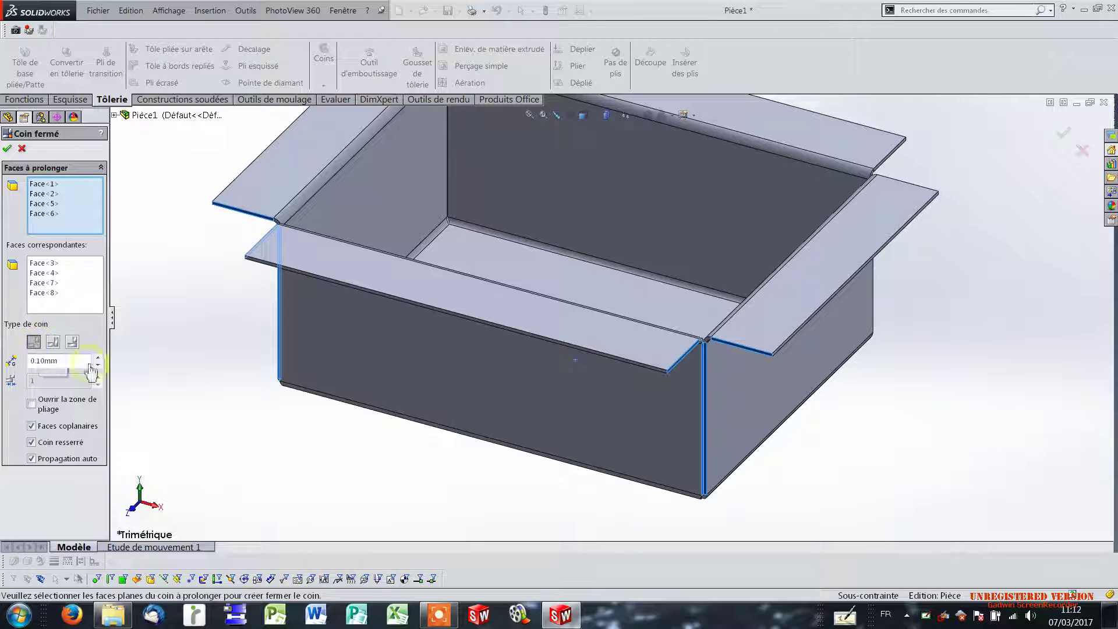
# Add the flange end faces at the remaining two box corners to the Closed Corner selection and accept the feature
pyautogui.scroll(3, 846, 407)
pyautogui.moveTo(848, 312); pyautogui.dragTo(651, 344, button='middle')
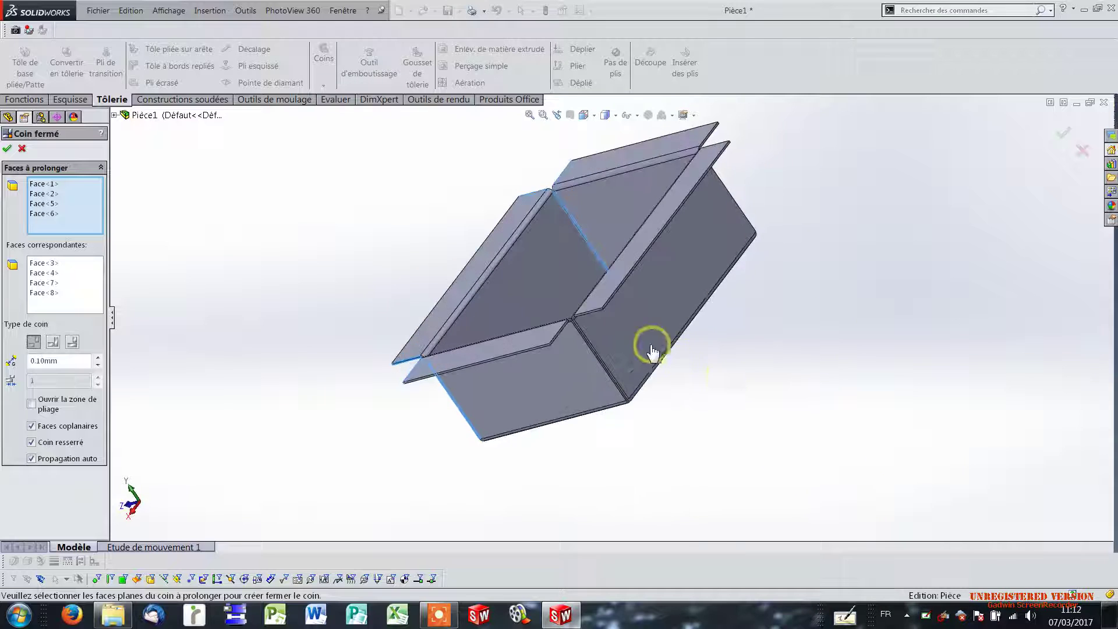
pyautogui.scroll(-5, 536, 335)
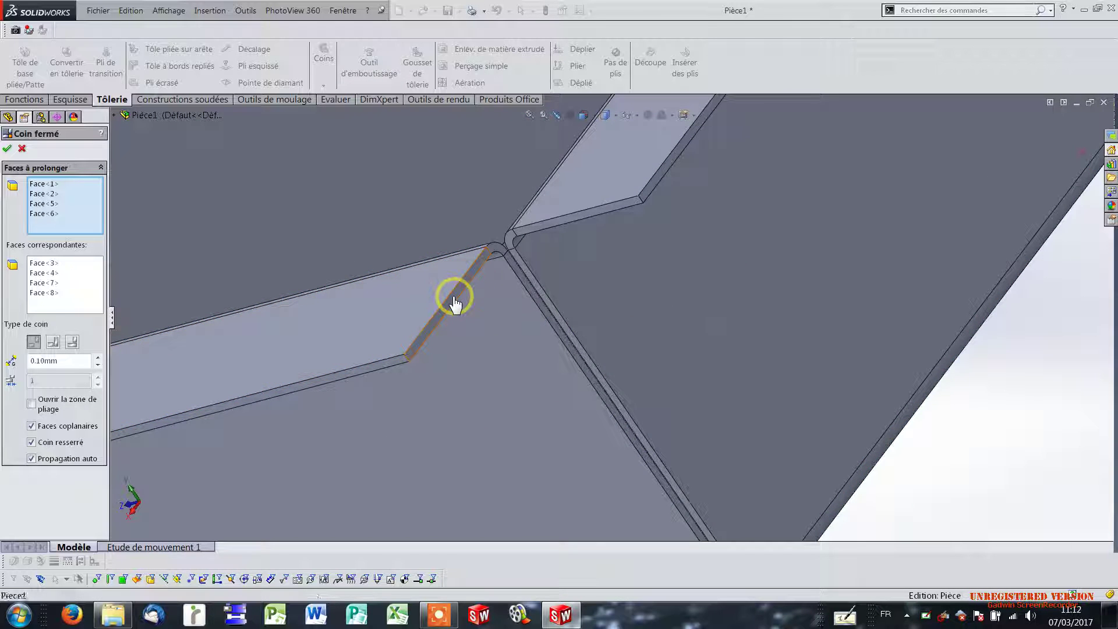
pyautogui.click(454, 296)
pyautogui.scroll(5, 761, 312)
pyautogui.moveTo(761, 312); pyautogui.dragTo(756, 419, button='middle')
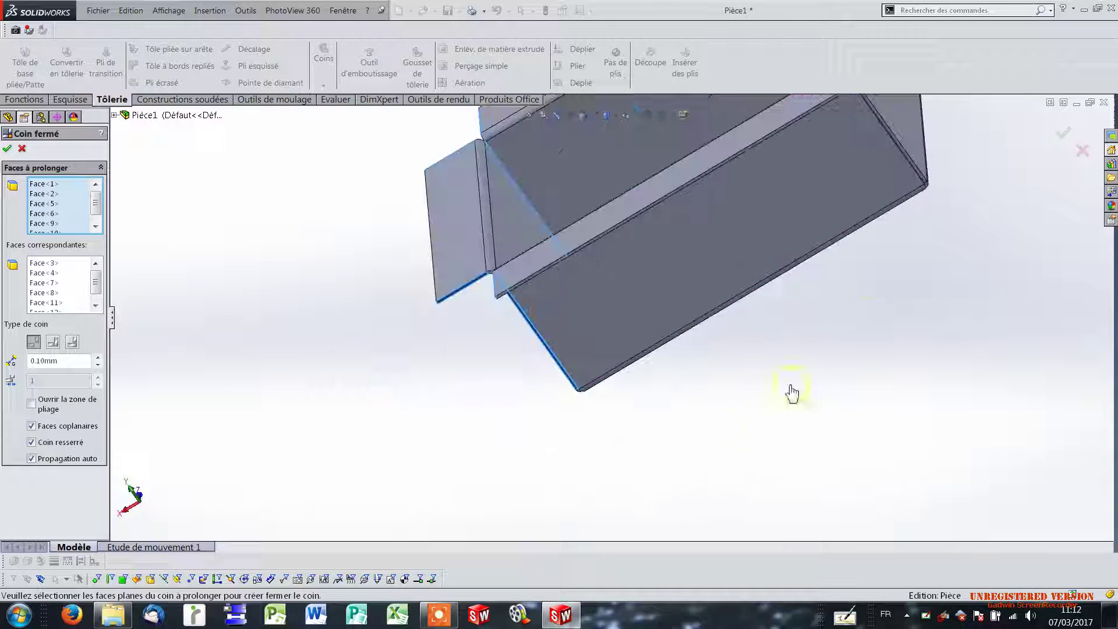
pyautogui.scroll(2, 946, 220)
pyautogui.scroll(-6, 728, 204)
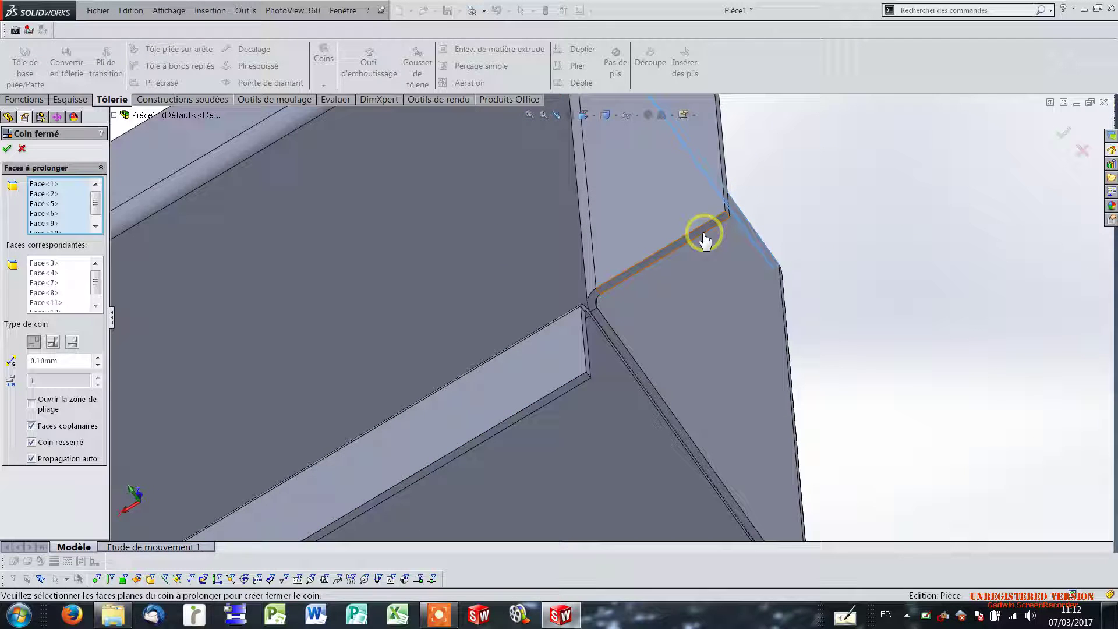
pyautogui.scroll(8, 788, 314)
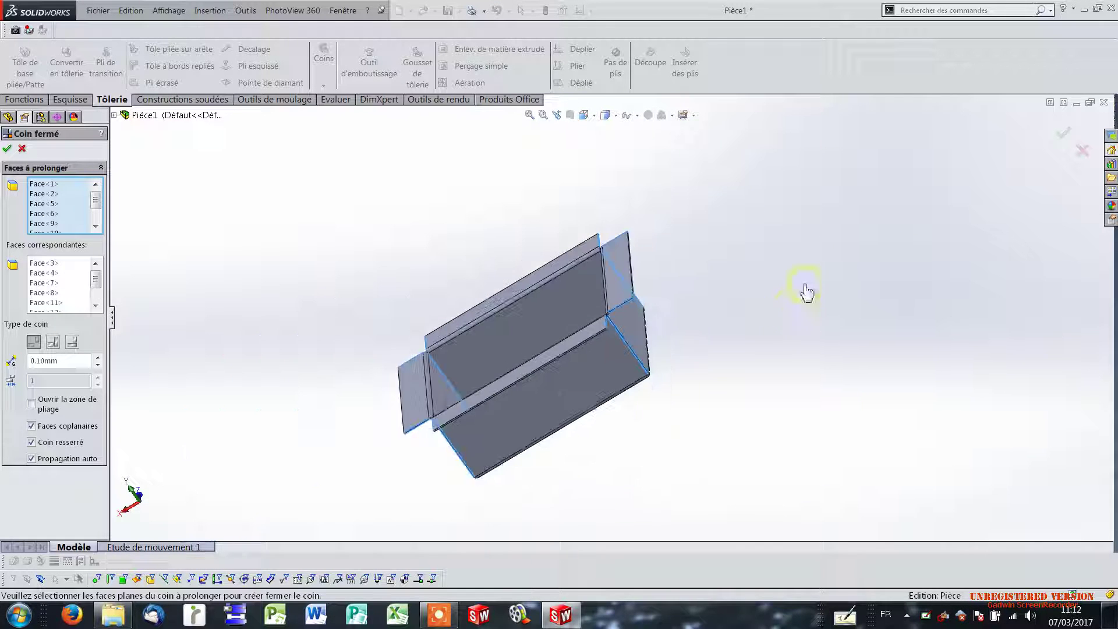
pyautogui.moveTo(820, 303); pyautogui.dragTo(896, 299, button='middle')
pyautogui.scroll(-3, 553, 332)
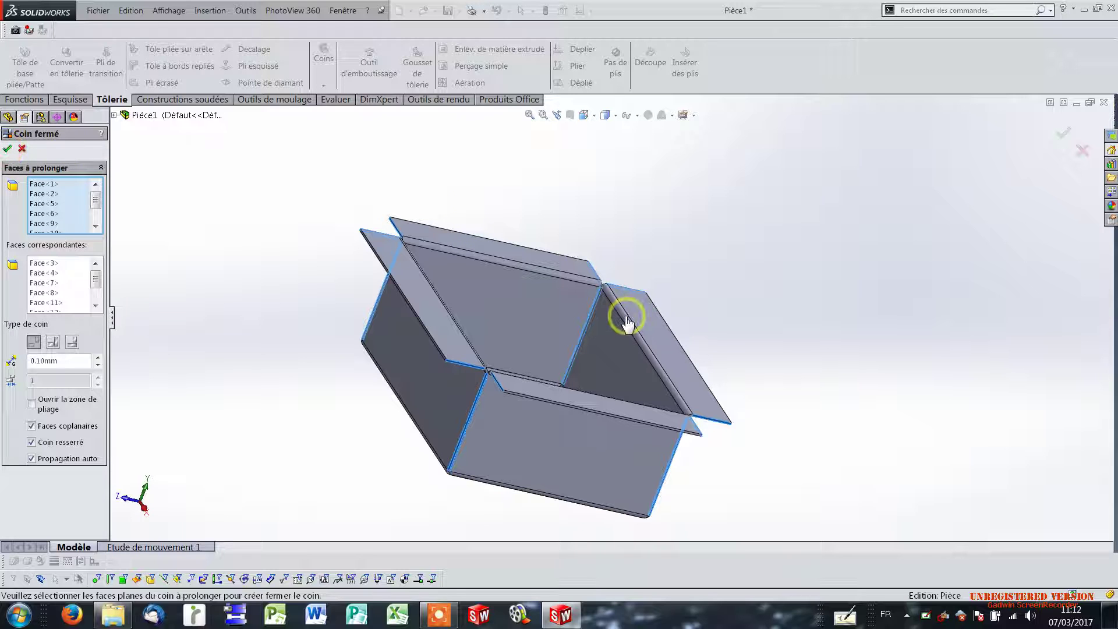
pyautogui.press('Return')
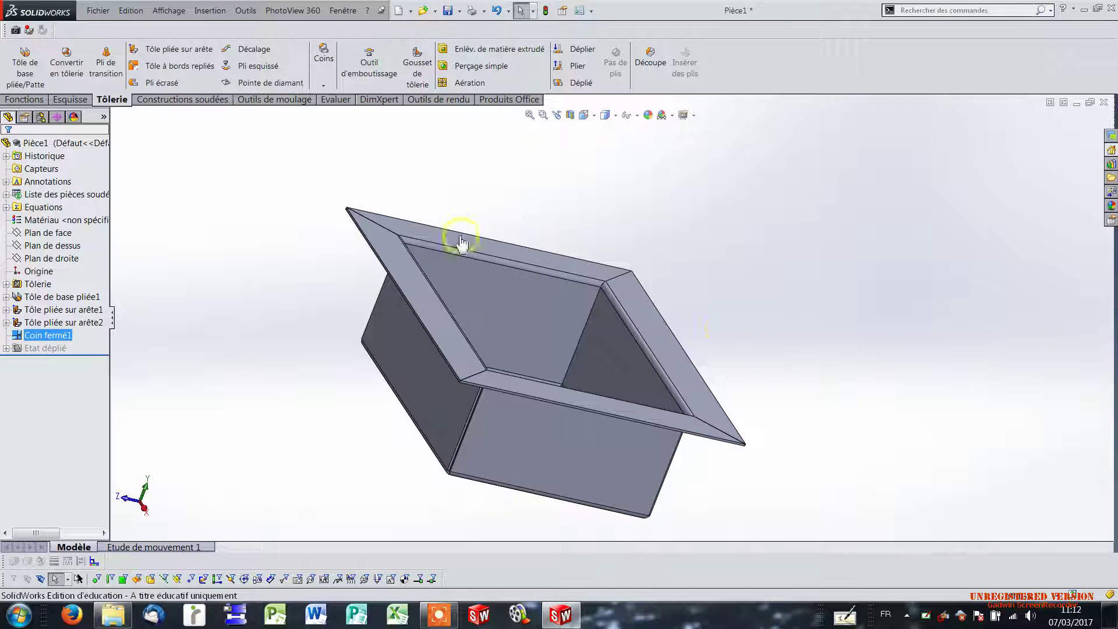
# Flatten the box to examine its unfolded sheet, and return it to the folded state
pyautogui.moveTo(641, 327); pyautogui.dragTo(634, 227, button='middle')
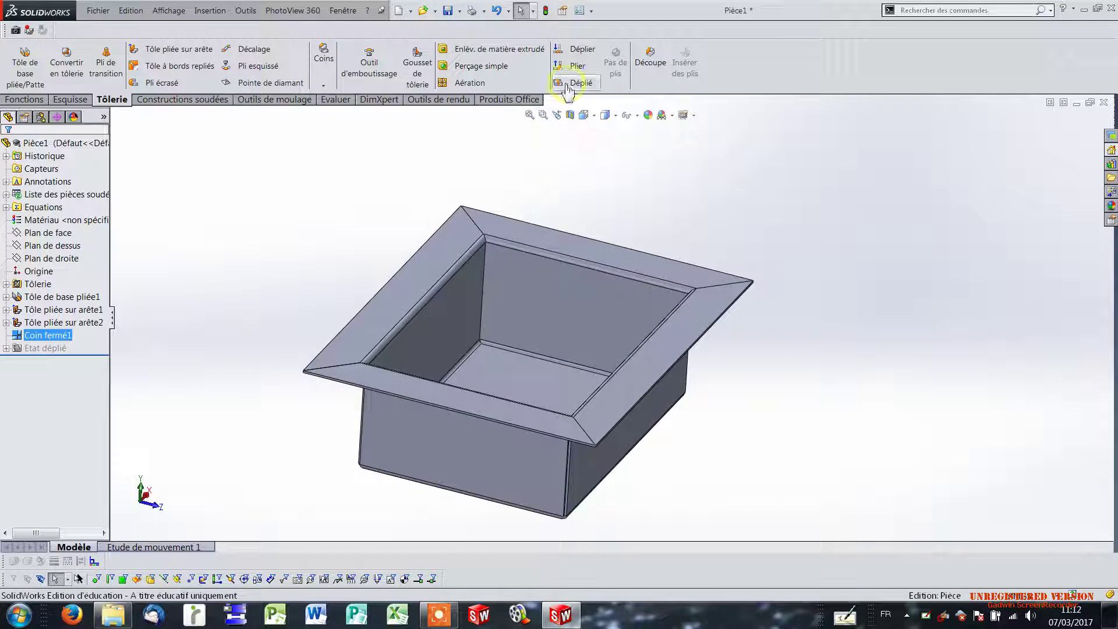
pyautogui.click(568, 86)
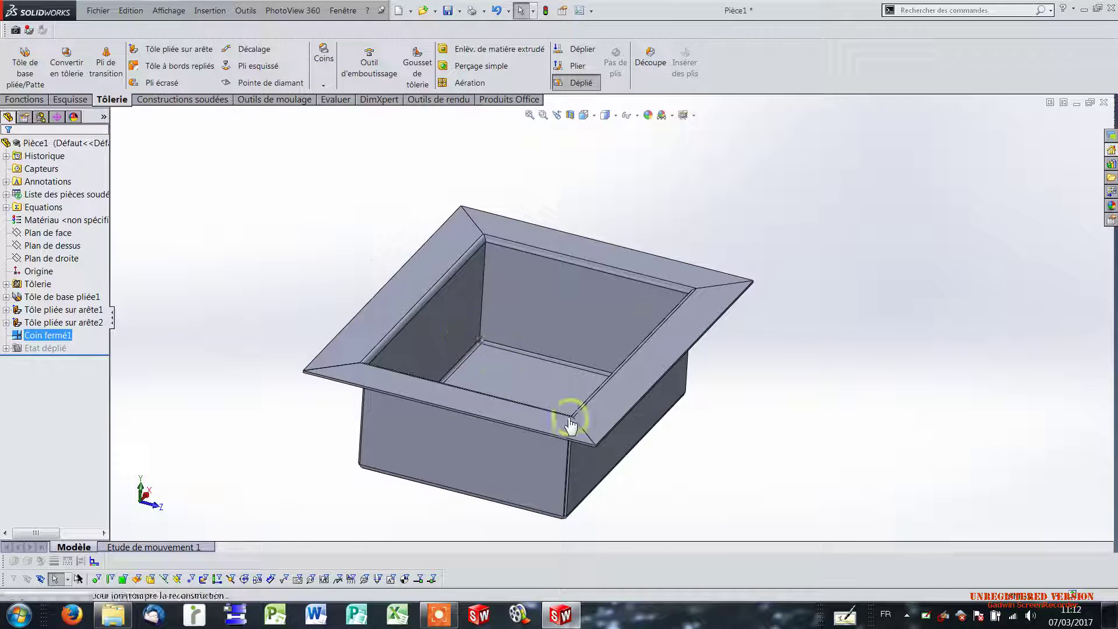
pyautogui.scroll(-3, 608, 408)
pyautogui.moveTo(613, 432)
pyautogui.mouseDown(button='middle')
pyautogui.moveTo(618, 547)
pyautogui.moveTo(608, 419)
pyautogui.mouseUp(button='middle')
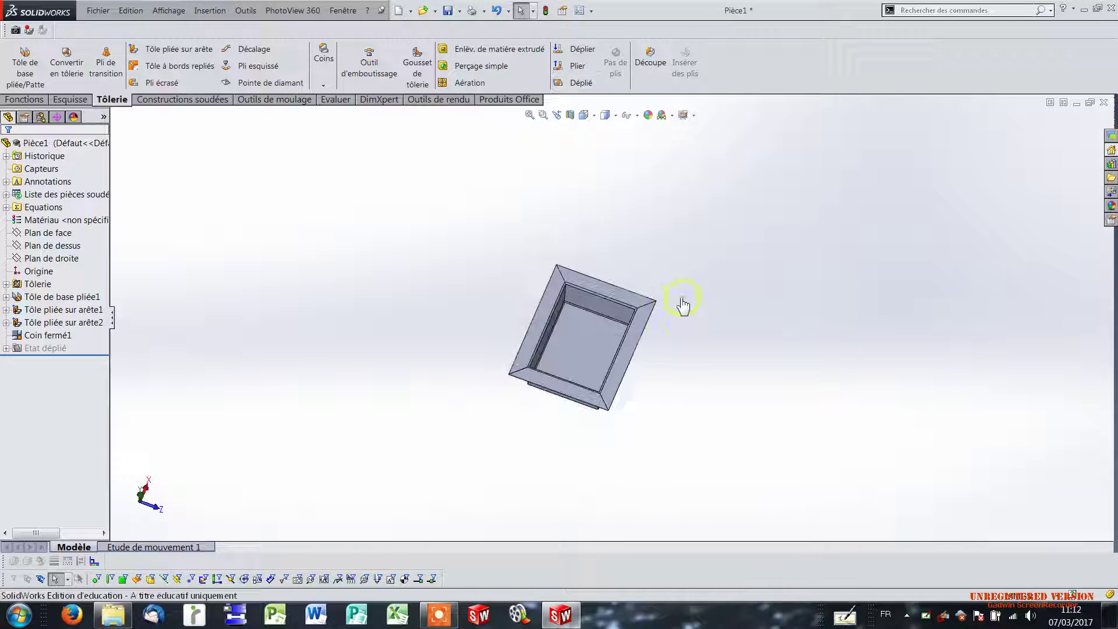
pyautogui.moveTo(656, 379); pyautogui.dragTo(661, 295, button='middle')
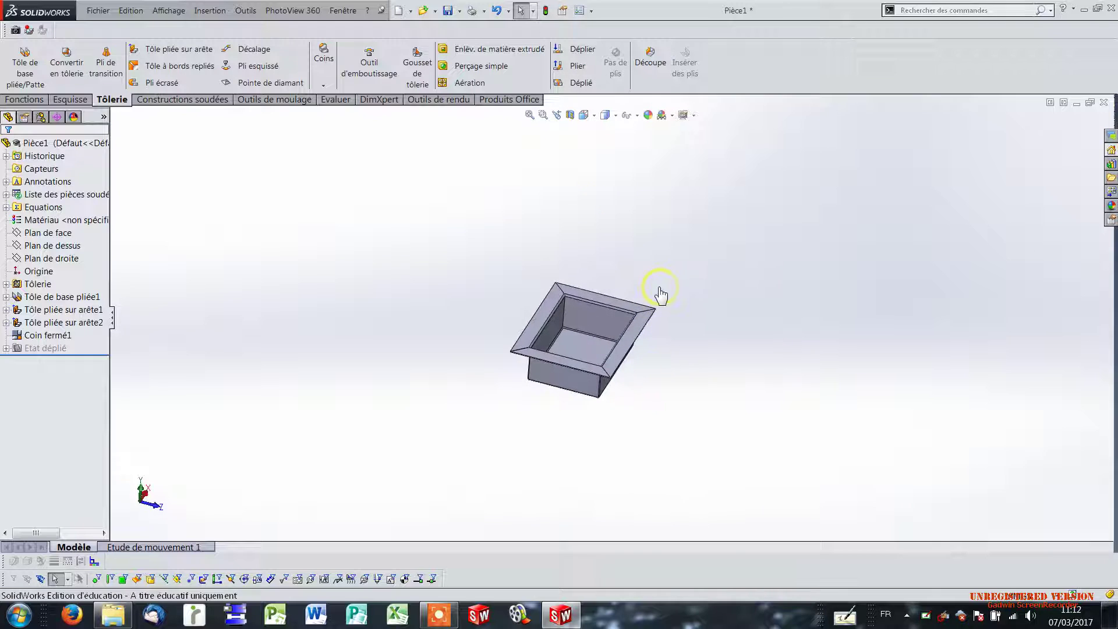
# Save the part as "boite pliée" in the S3A1 folder, replacing the existing file
pyautogui.click(447, 11)
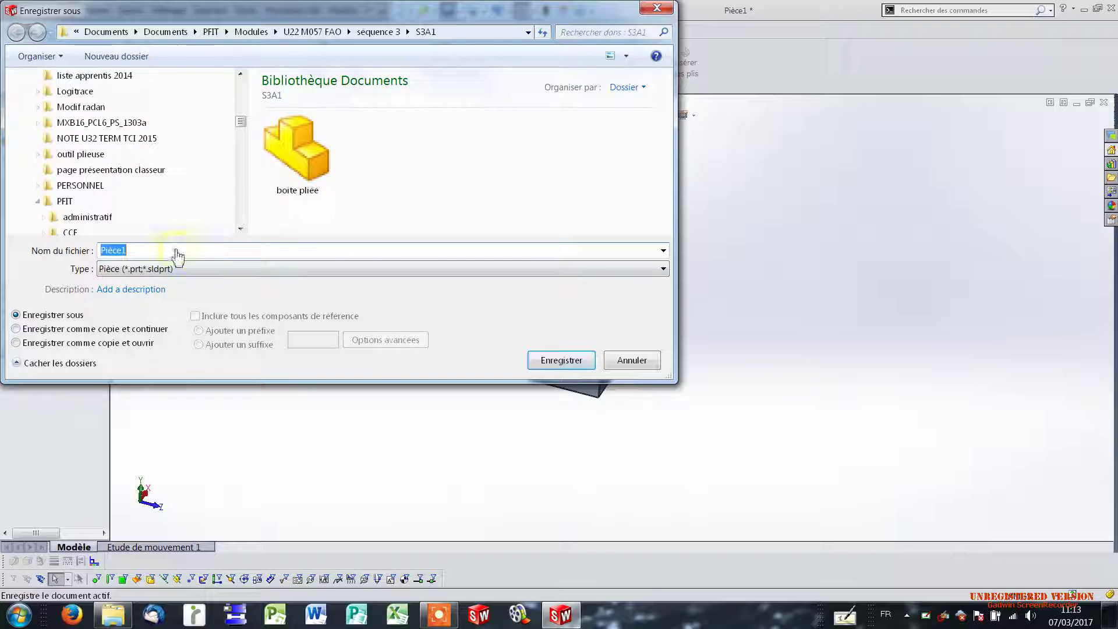
pyautogui.click(150, 254)
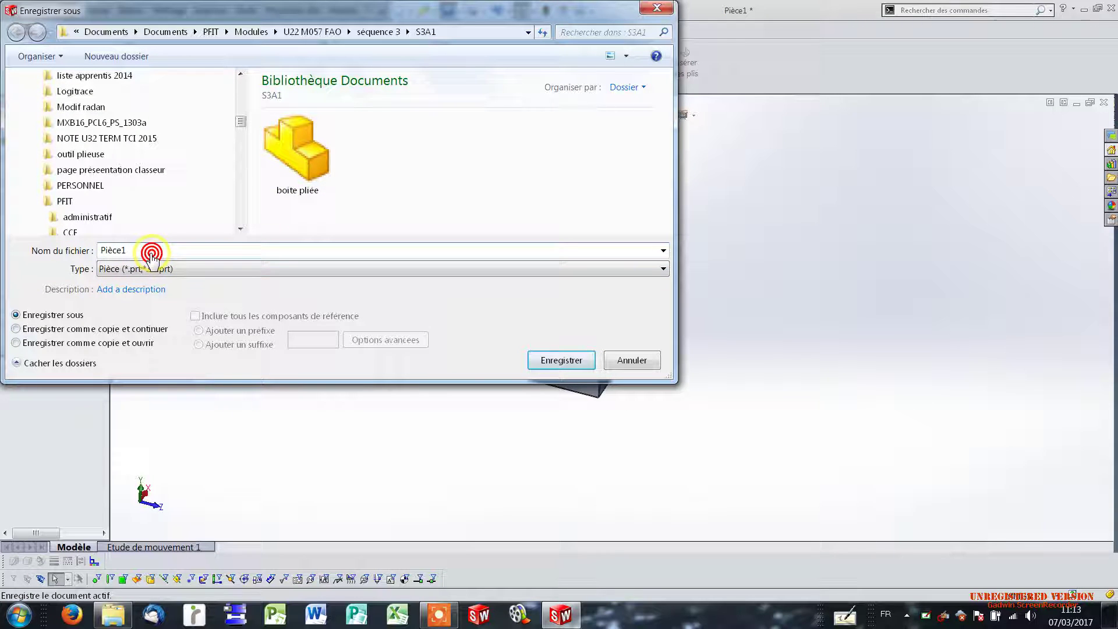
pyautogui.click(297, 152)
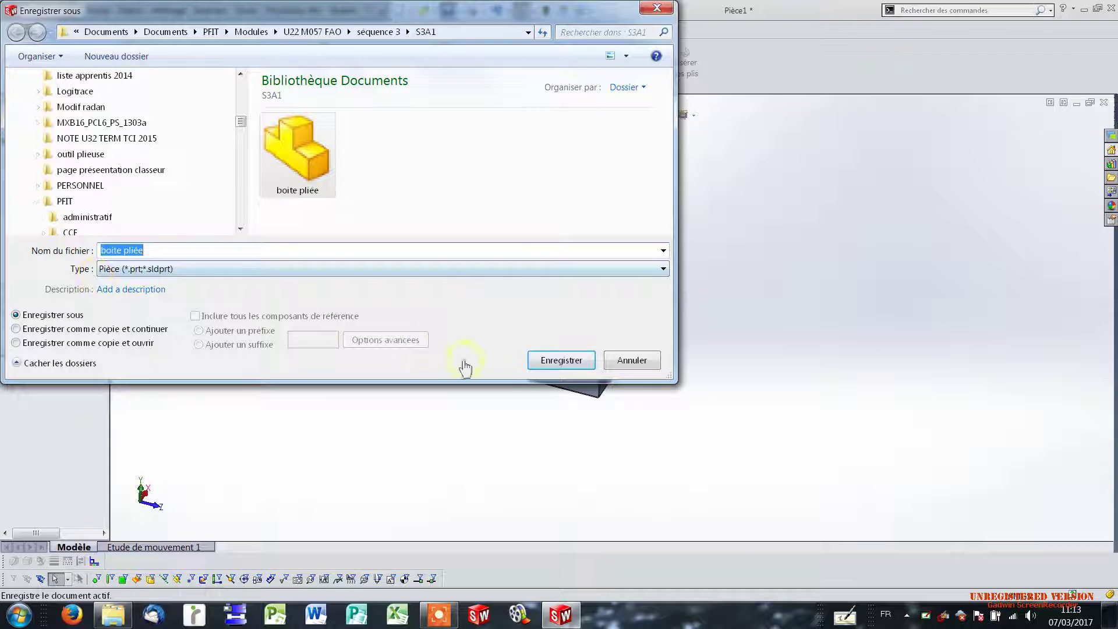
pyautogui.click(579, 362)
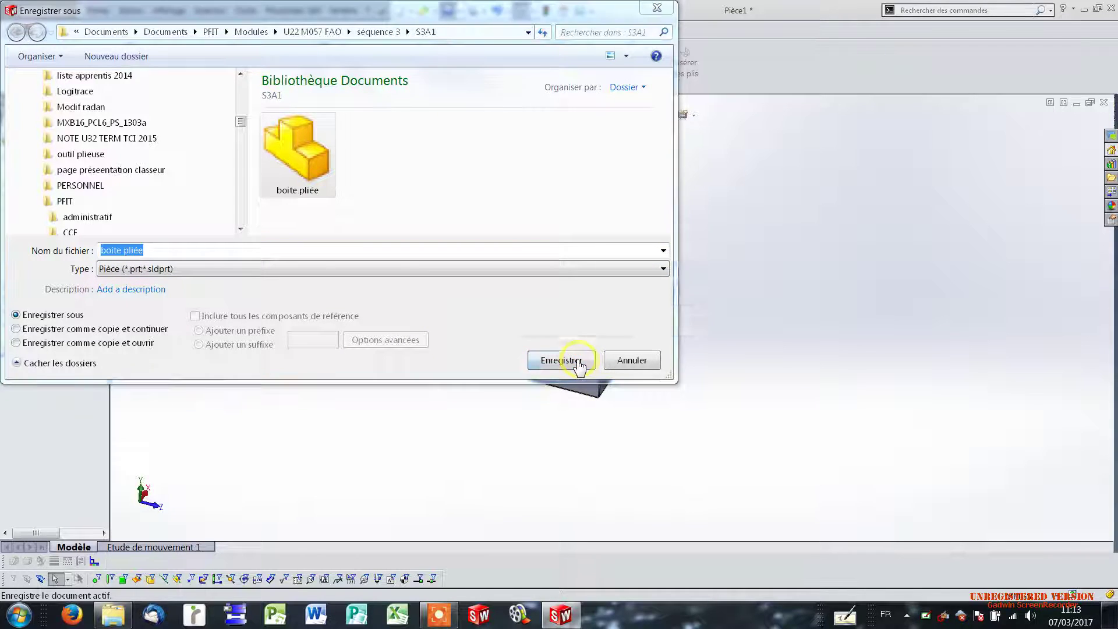
pyautogui.click(609, 311)
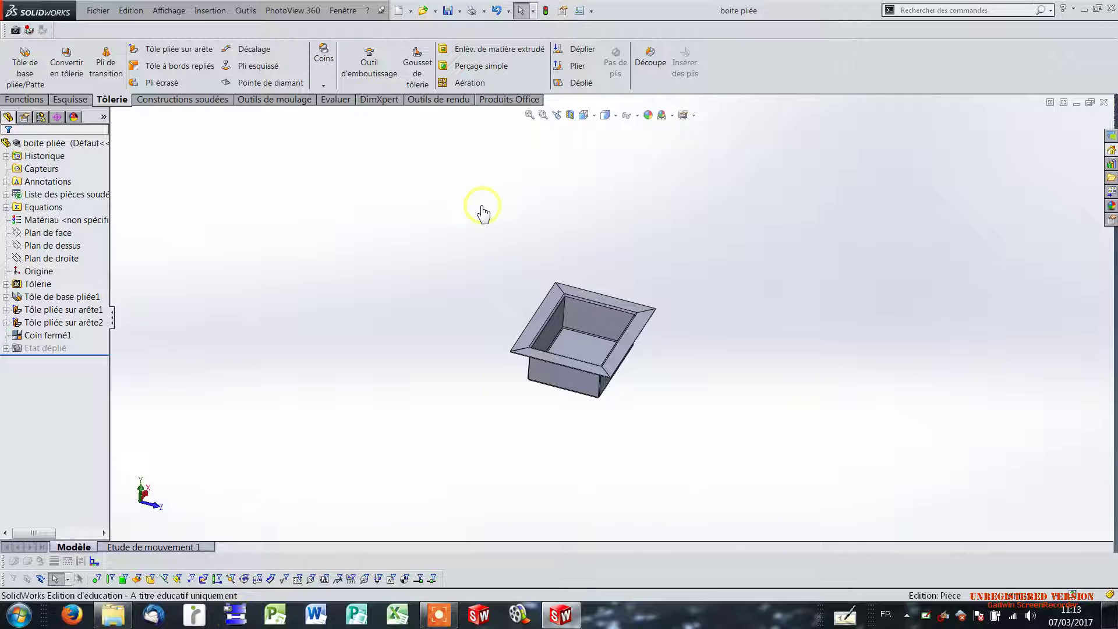
# Save a copy of the folded box in ACIS (*.sat) format as "boite pliée" in the S3A1 folder, replacing the existing file
pyautogui.click(99, 13)
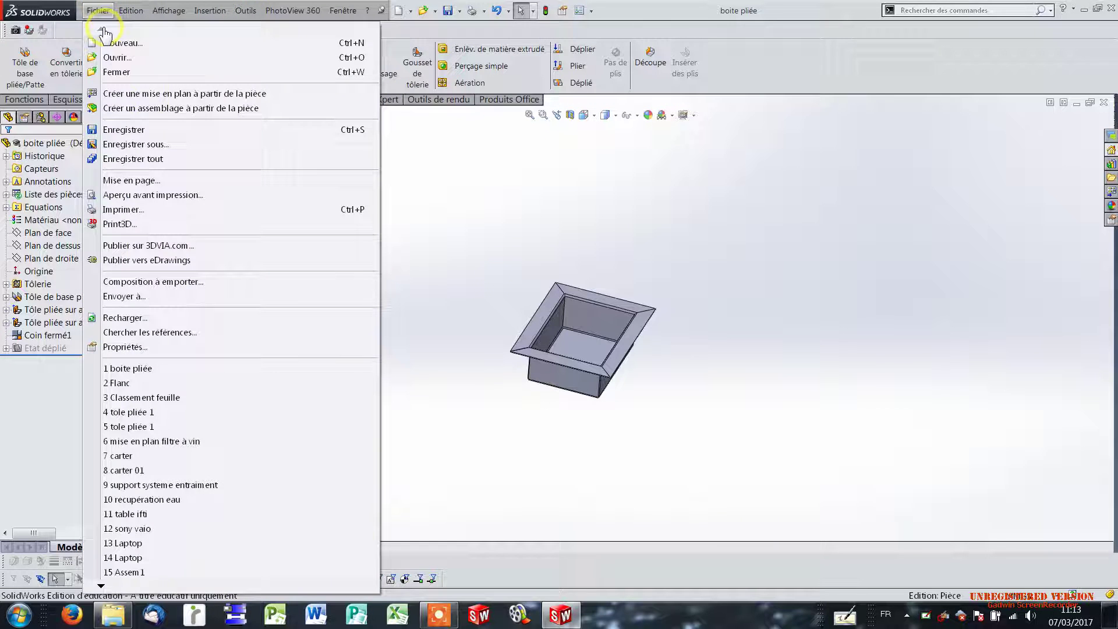
pyautogui.click(150, 146)
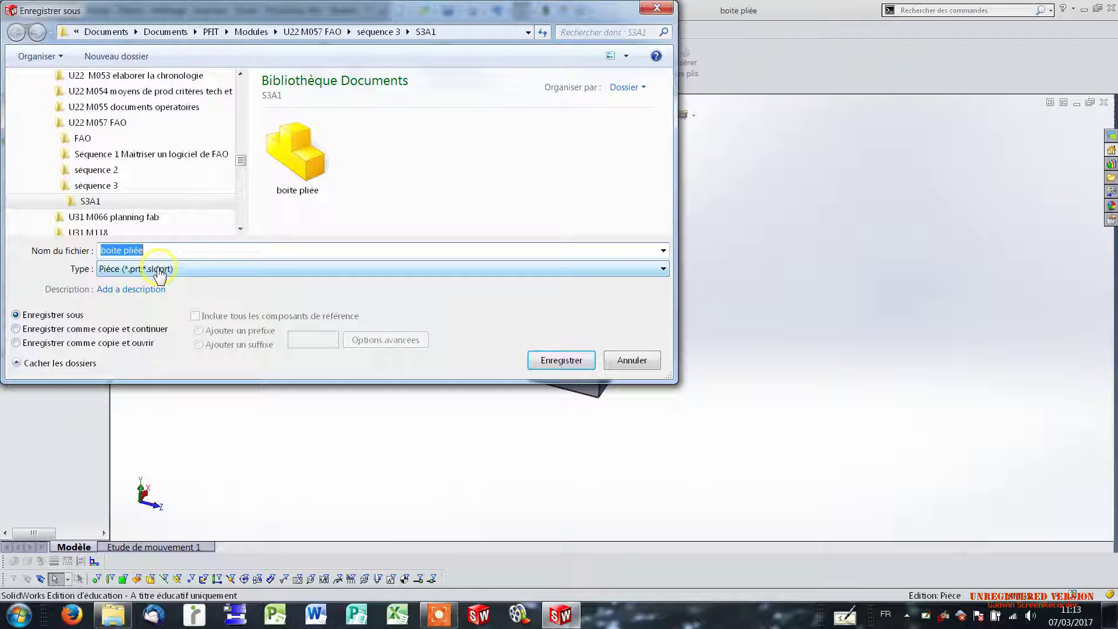
pyautogui.click(157, 269)
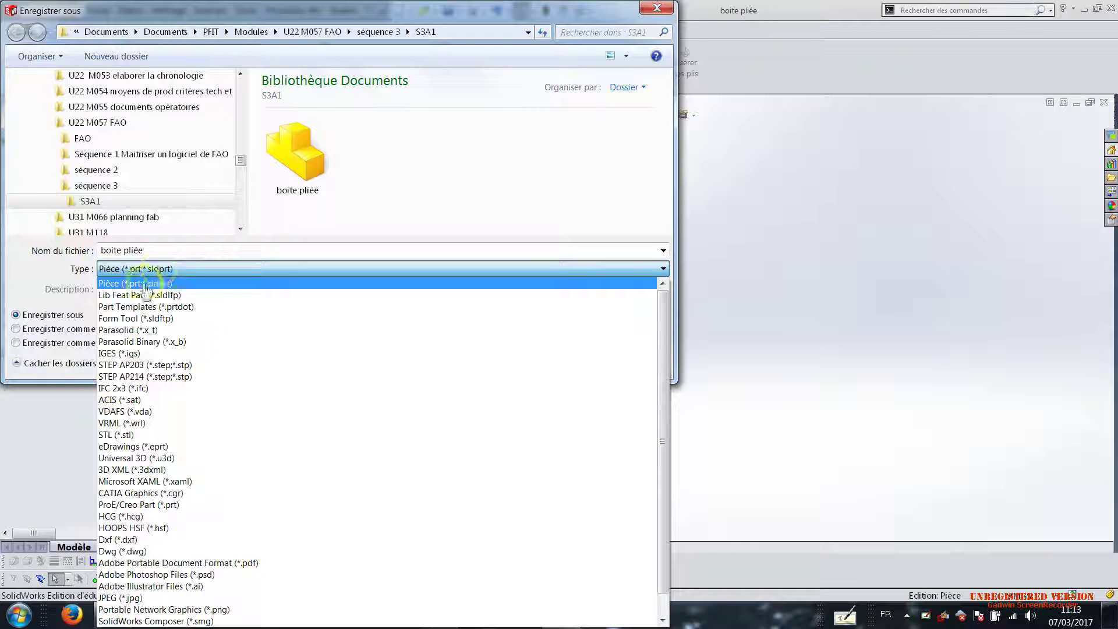
pyautogui.click(134, 401)
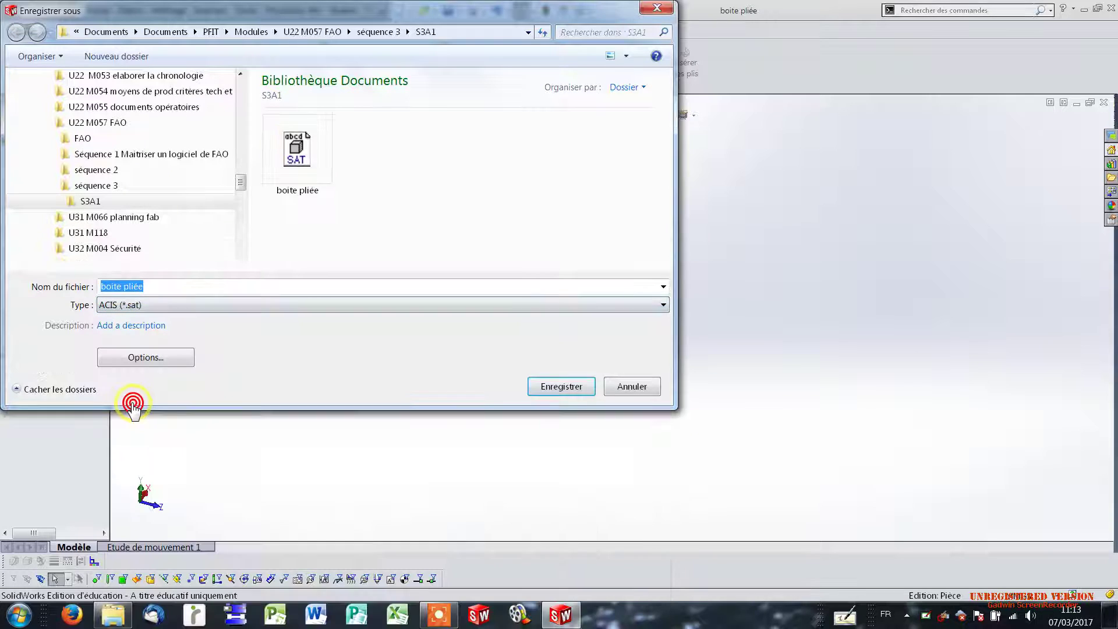
pyautogui.click(567, 387)
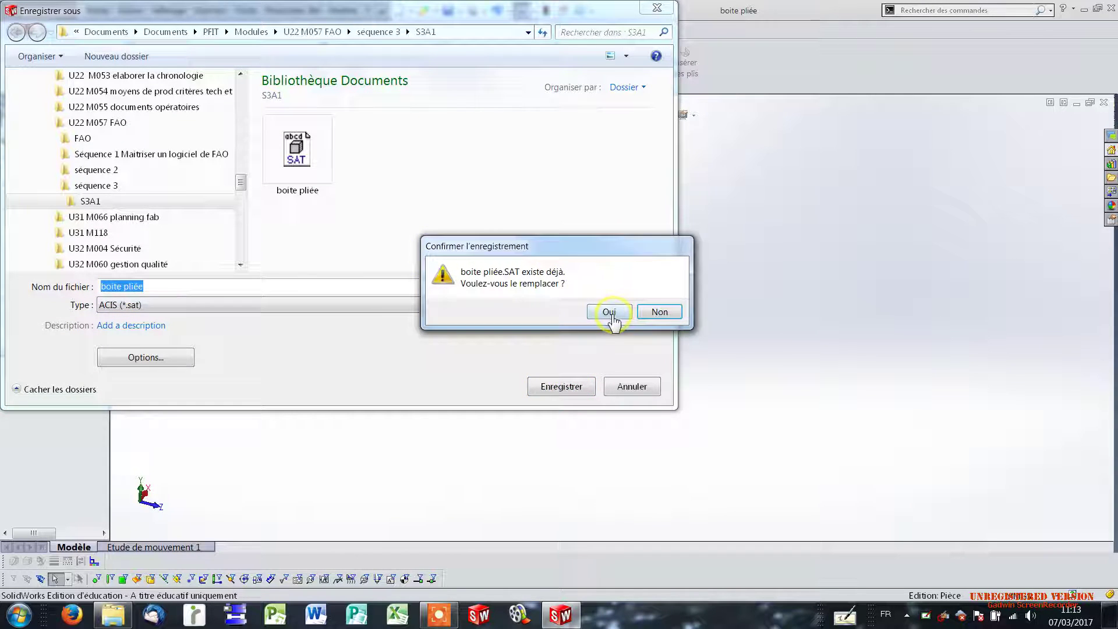
pyautogui.click(608, 312)
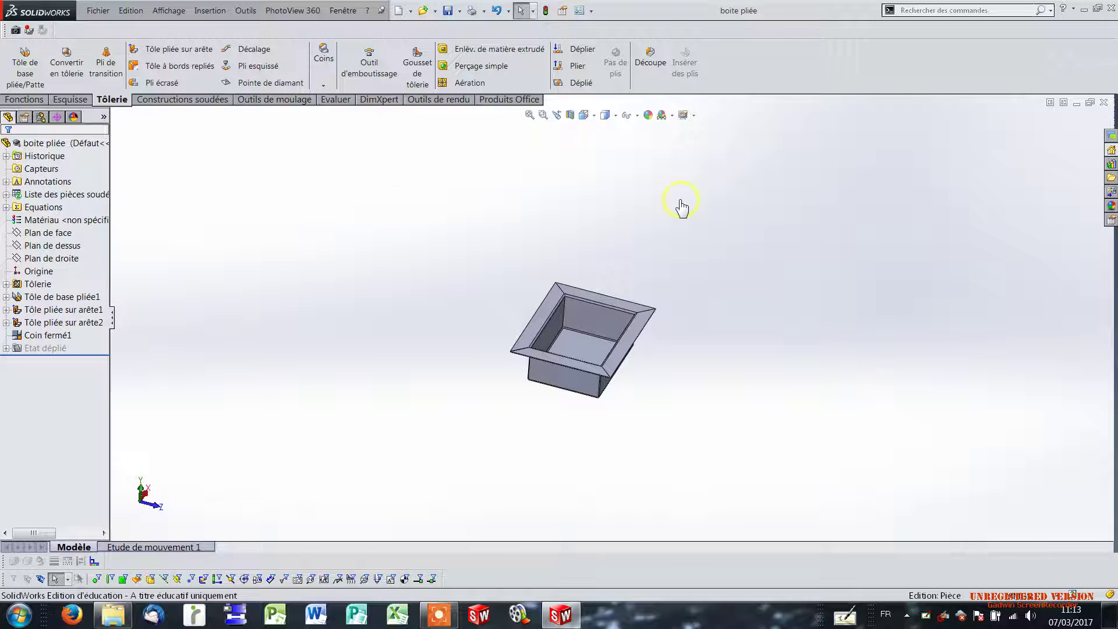